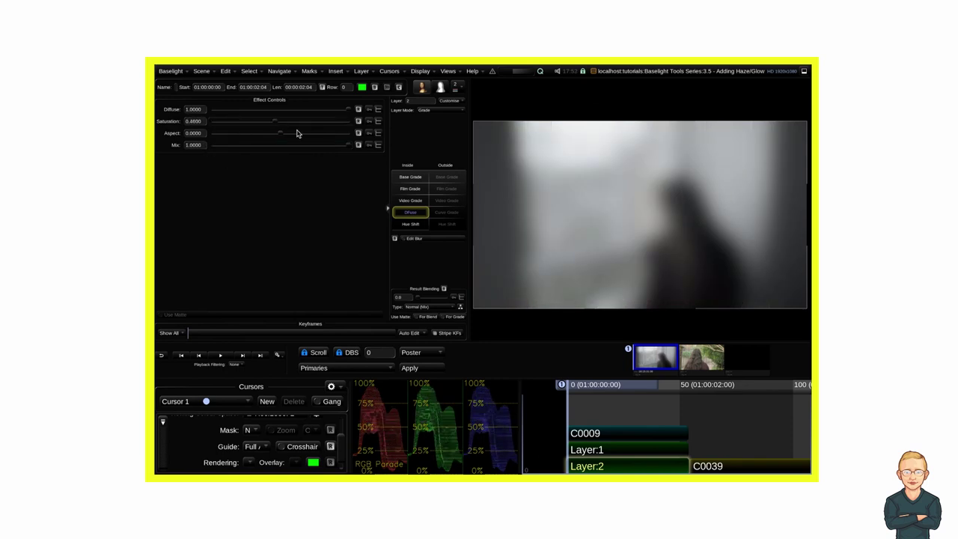
left_click_drag(281, 133, 173, 128)
left_click(359, 133)
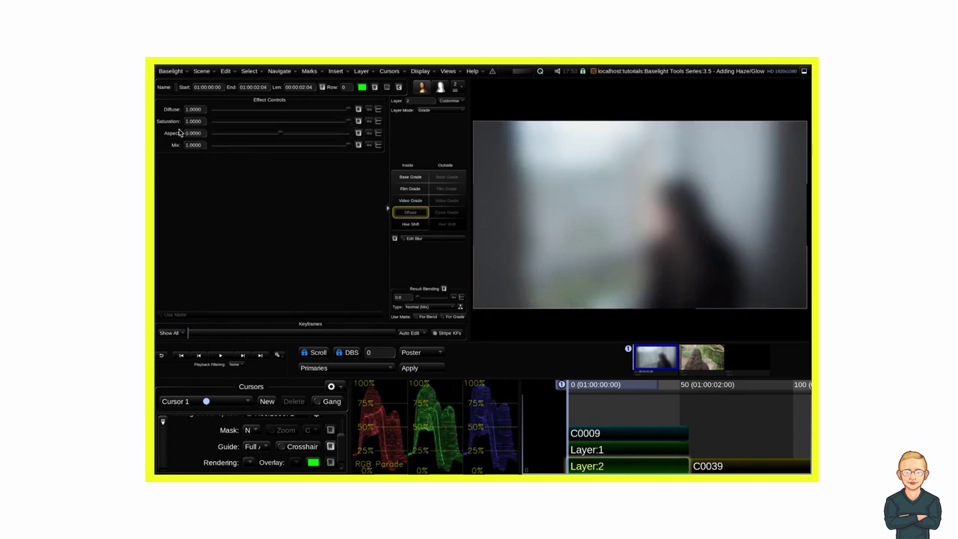
left_click_drag(348, 144, 202, 142)
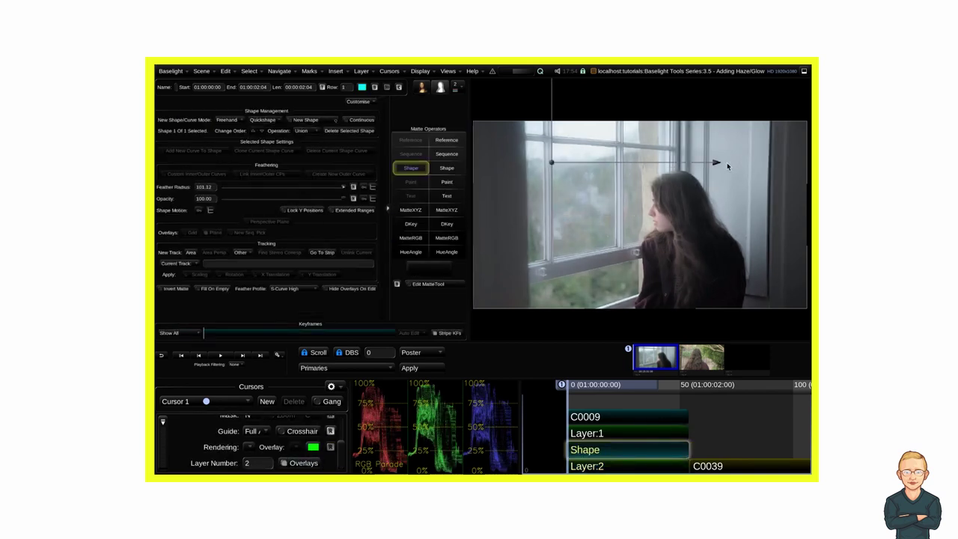
left_click(652, 461)
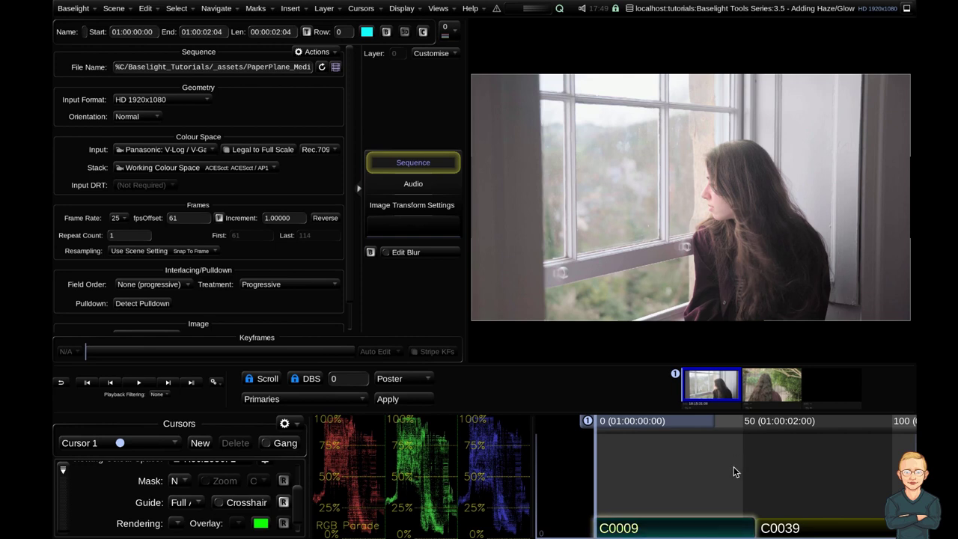
- Darken and cool clip C0009 with a new Base Grade layer, Balance exposure about -0.87, and compare it with the ungraded shot
key("p")
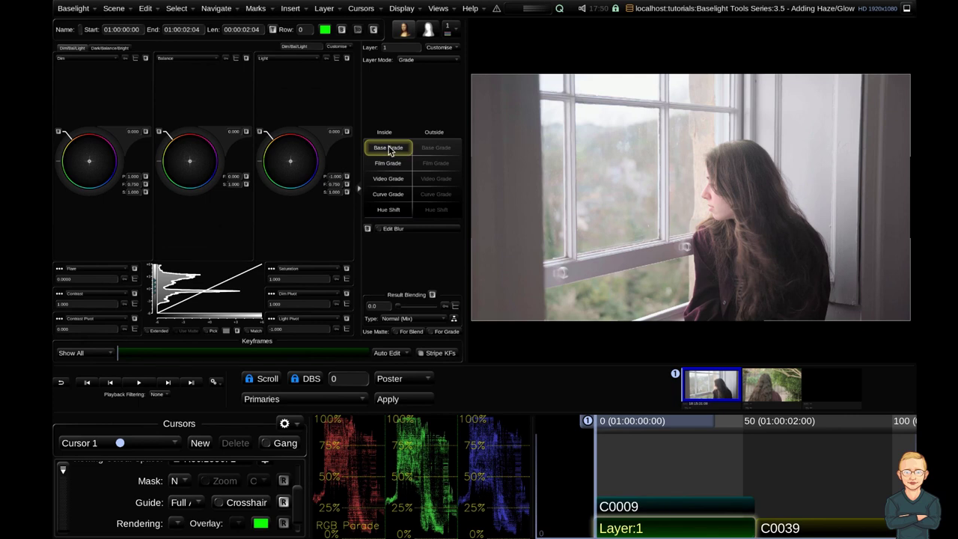
left_click(157, 162)
left_click_drag(159, 167, 161, 173)
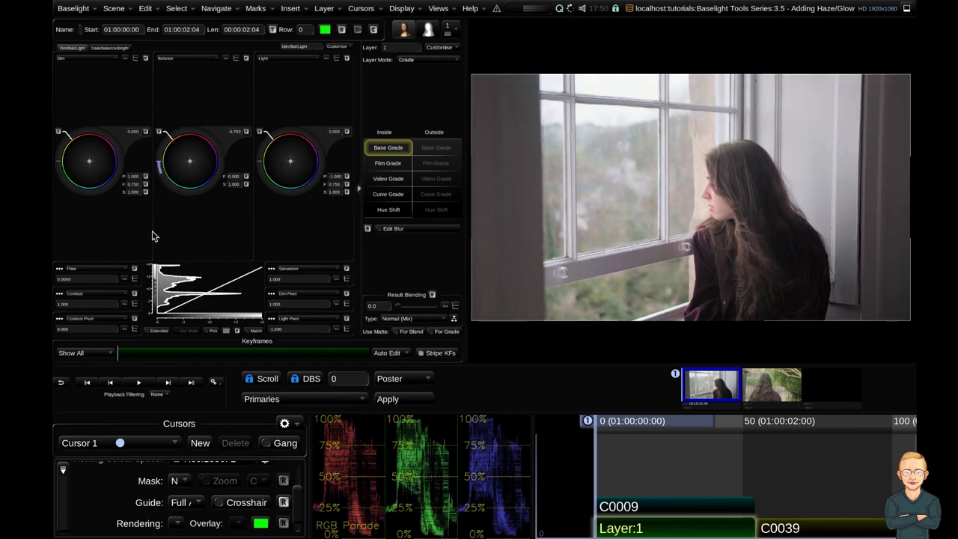
left_click_drag(153, 232, 174, 160)
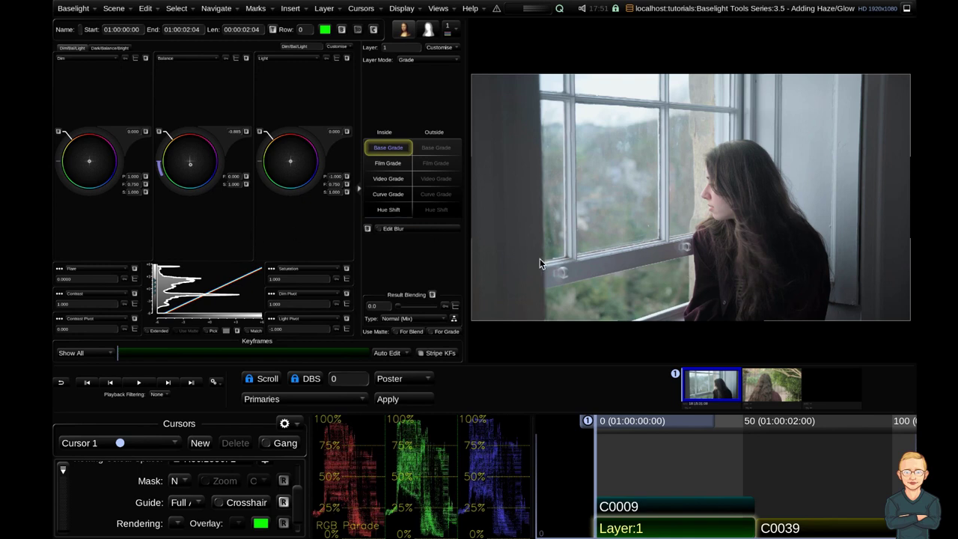
key("b")
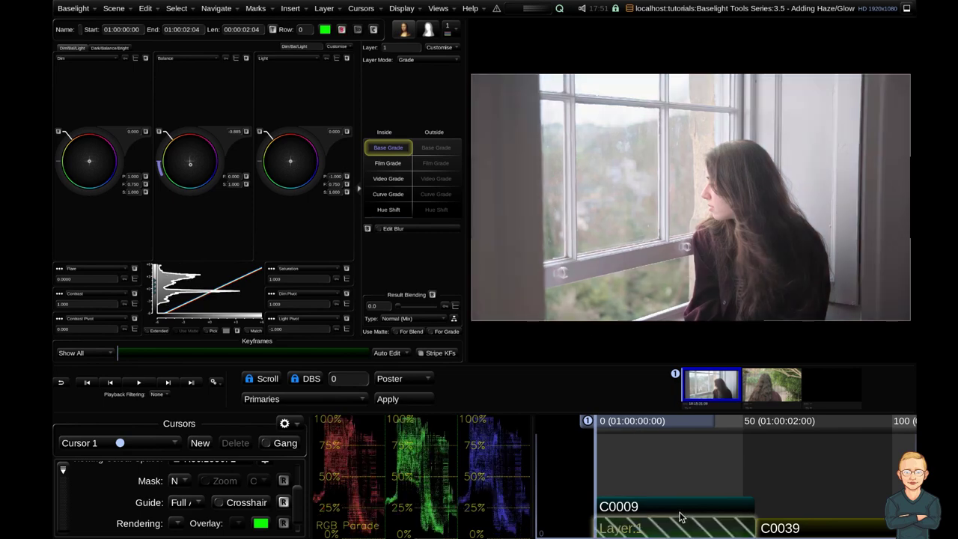
left_click(680, 517)
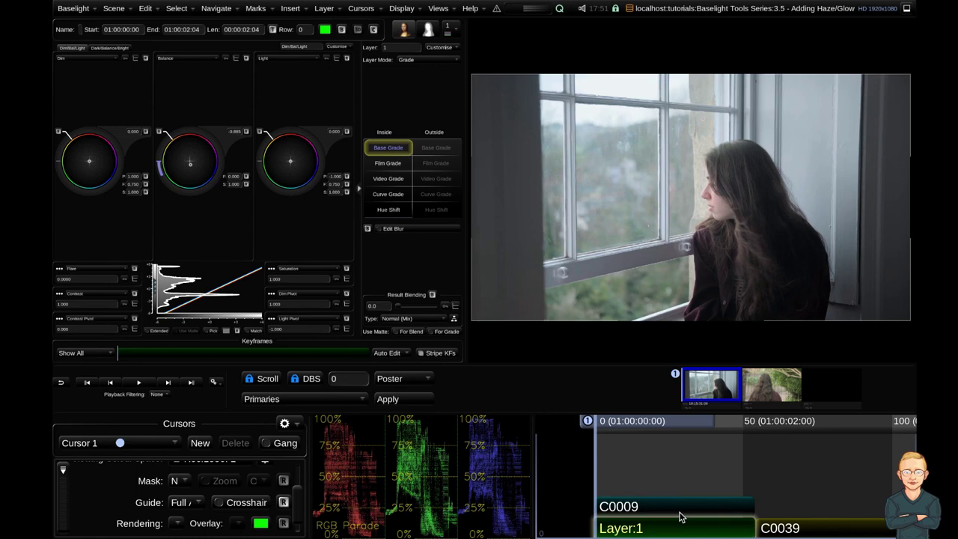
- Add a second grade layer to C0009 and change its Curve Grade operator to DFuse
key("p")
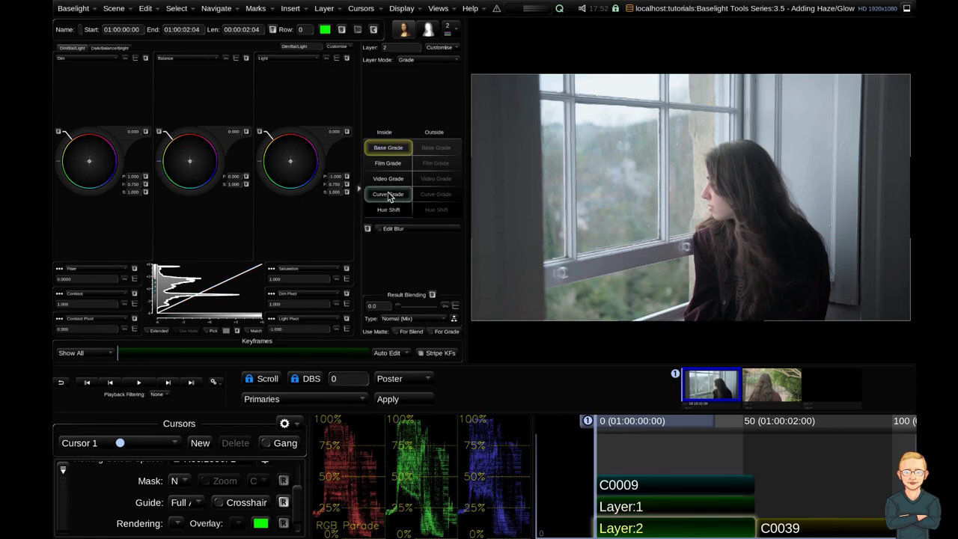
right_click(388, 196)
mouse_move(491, 228)
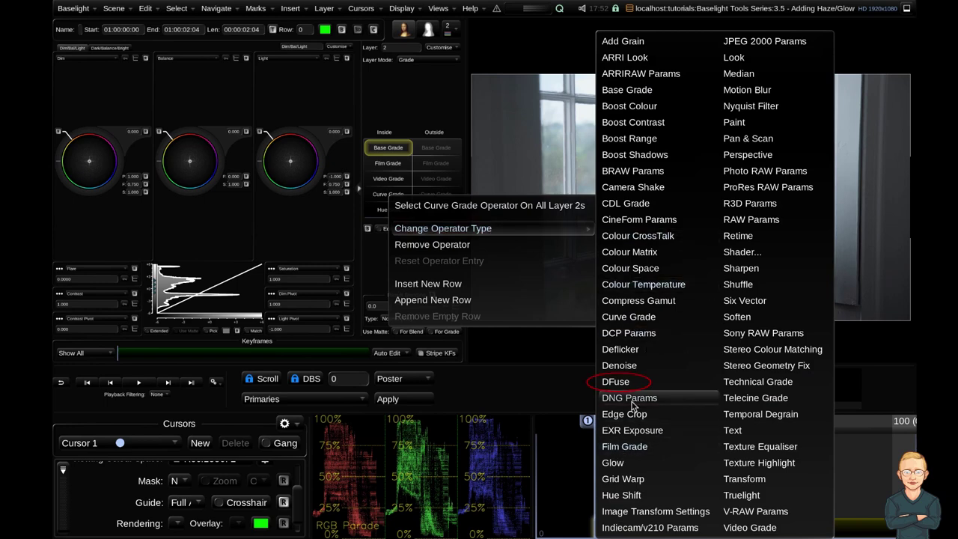
left_click(615, 382)
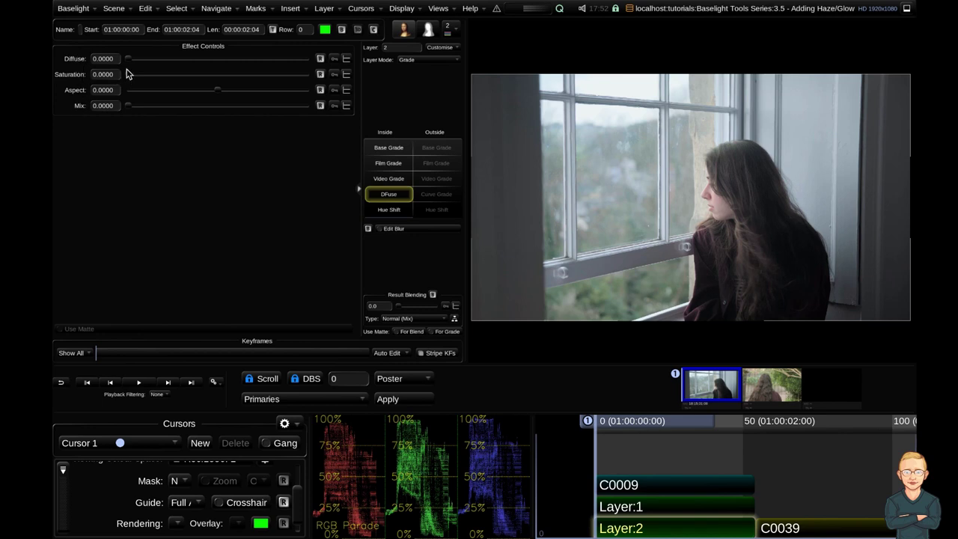
- Raise the DFuse Diffuse, Mix and Saturation values to 1.0 on Layer 2
left_click_drag(129, 59, 342, 63)
left_click_drag(127, 109, 320, 112)
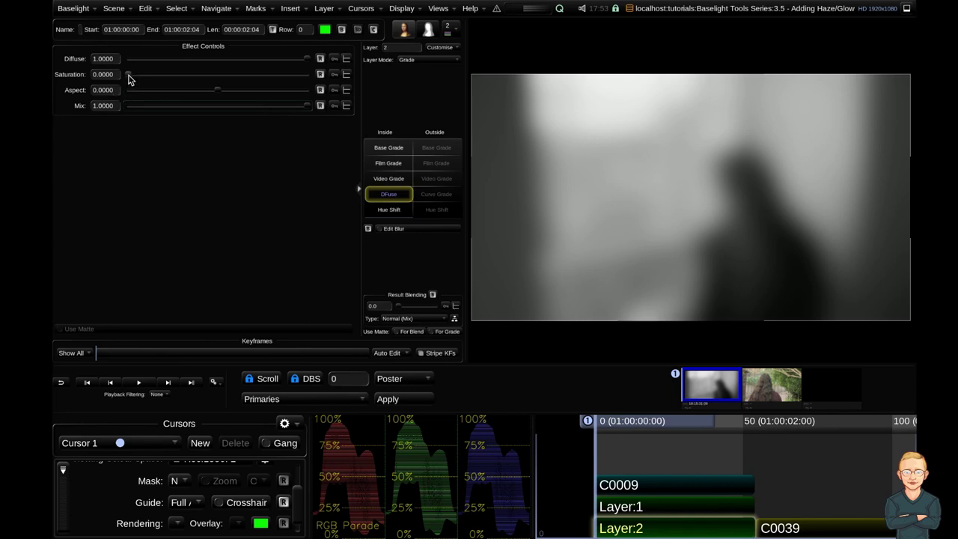
left_click_drag(128, 78, 356, 99)
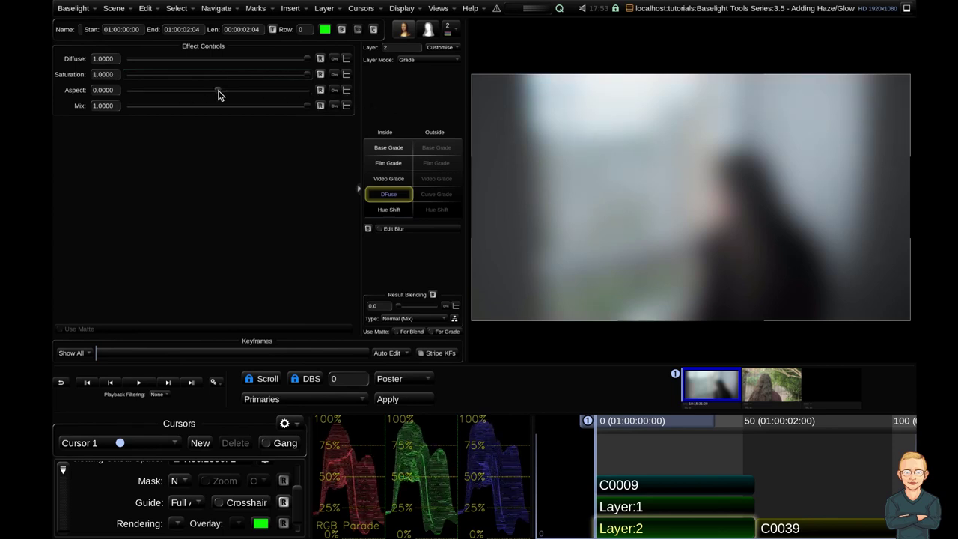
- Try the DFuse Aspect at 1.0 and -1.0, and reset it to its default
left_click_drag(220, 94, 353, 107)
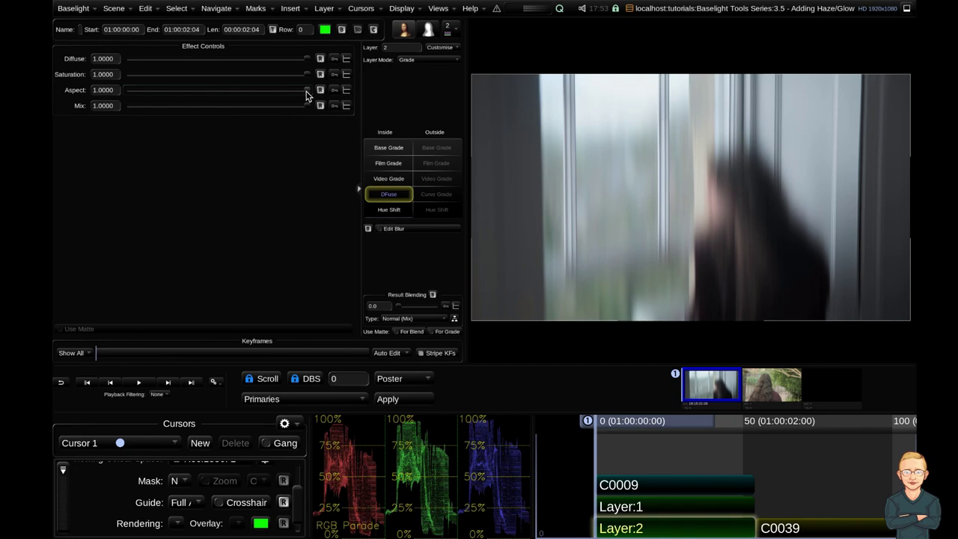
left_click_drag(305, 91, 74, 86)
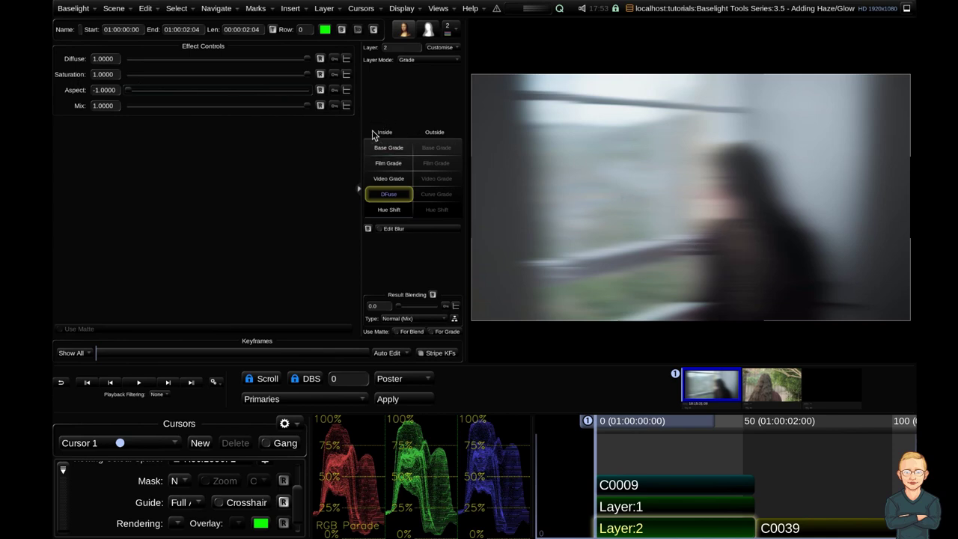
left_click(319, 91)
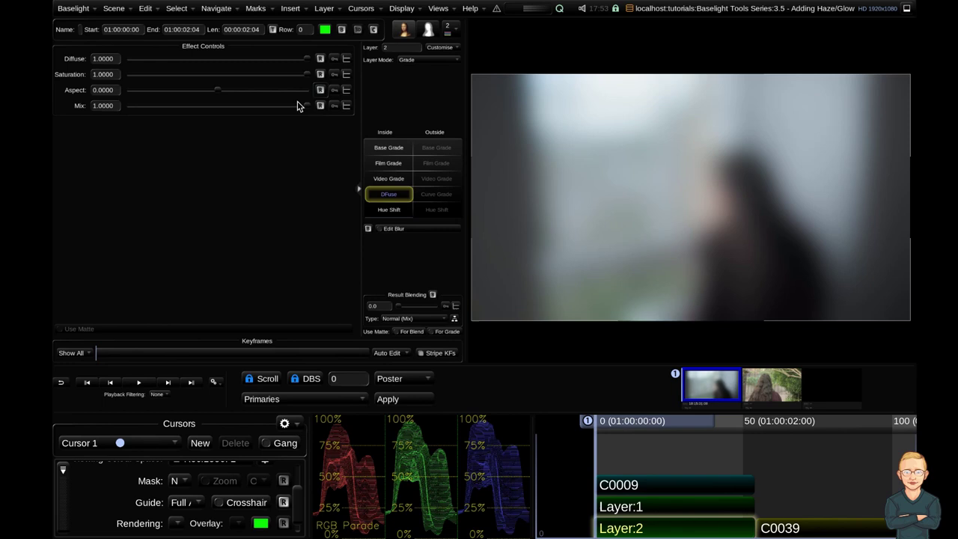
- Reduce the DFuse Mix on Layer 2 to 0.5
left_click_drag(305, 105, 281, 105)
left_click(105, 105)
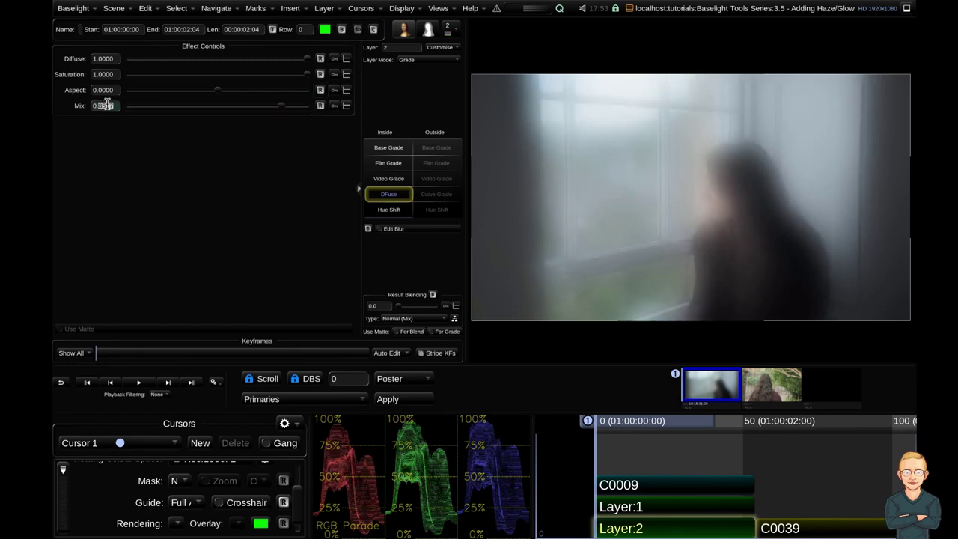
type("0.5")
key("Return")
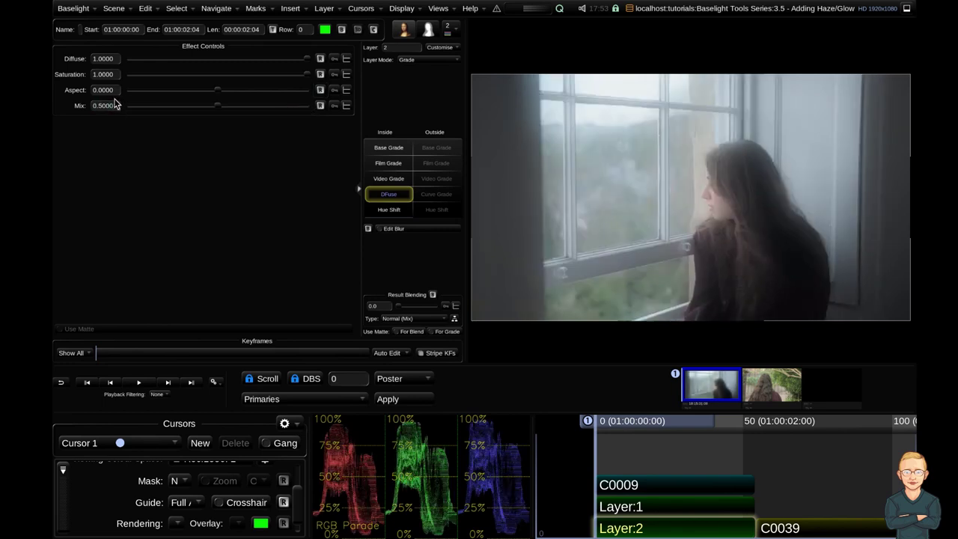
- Test the DFuse Diffuse amount at about 0.2 and at 1.0, and set it to 0.5
left_click_drag(220, 59, 163, 60)
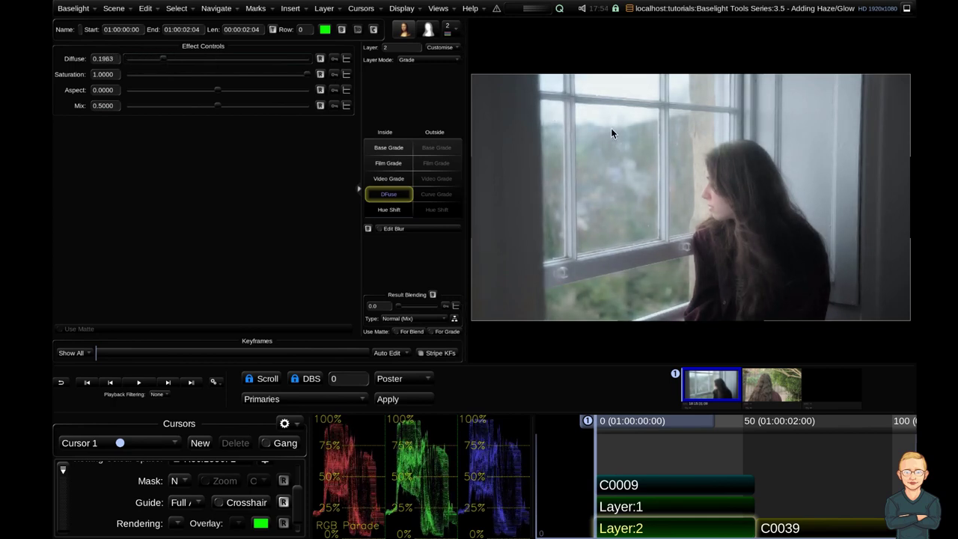
left_click_drag(161, 60, 334, 75)
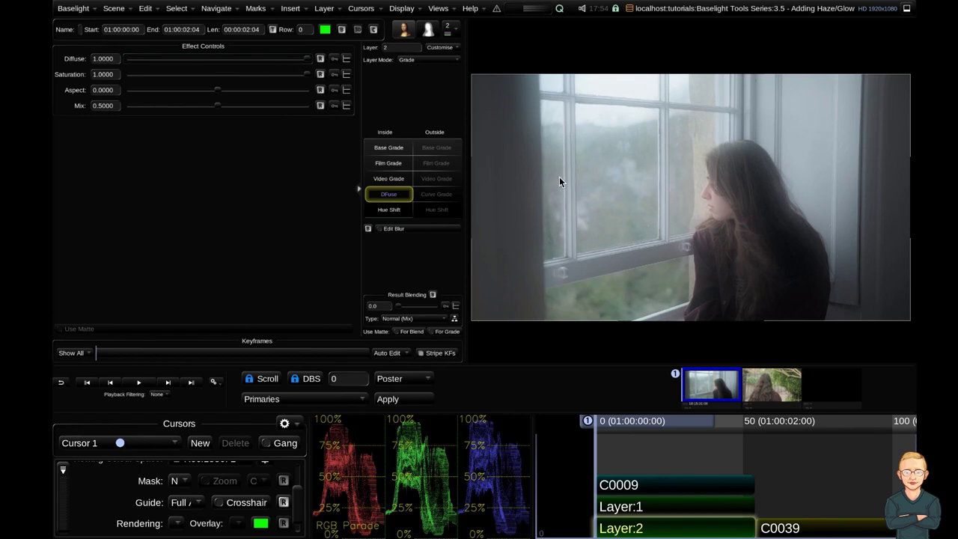
left_click(103, 58)
type("0.5")
key("Return")
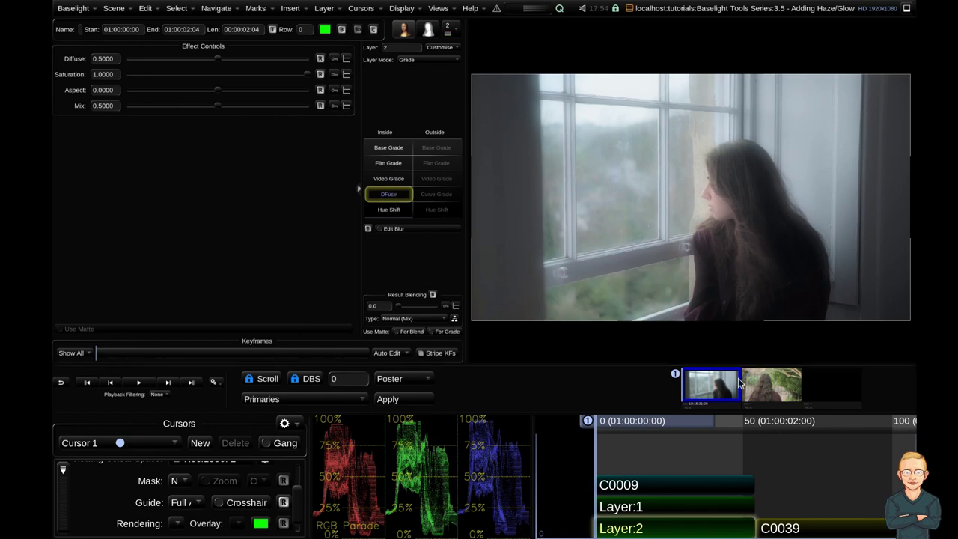
- Add a Shape matte to Layer 2 and create an Edge Left quickshape in it
key("s")
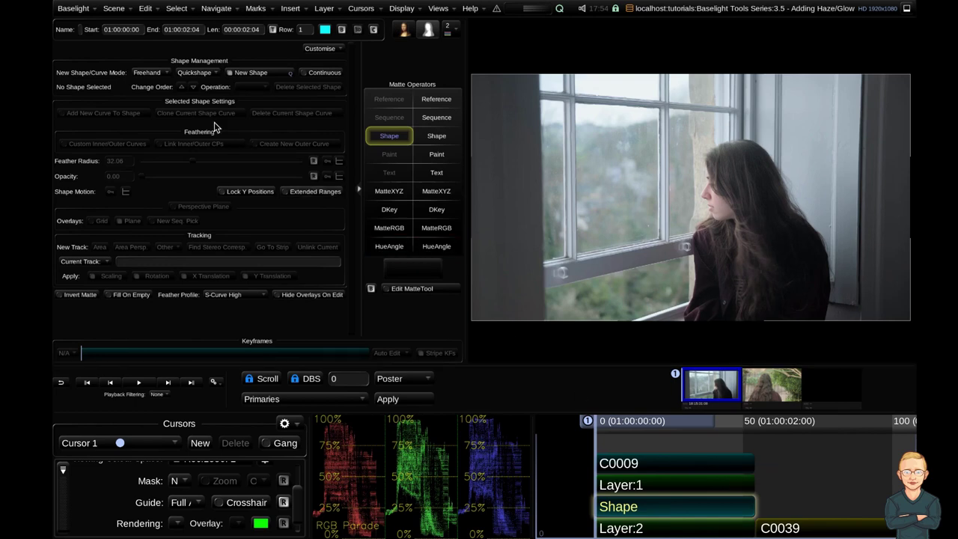
left_click(197, 73)
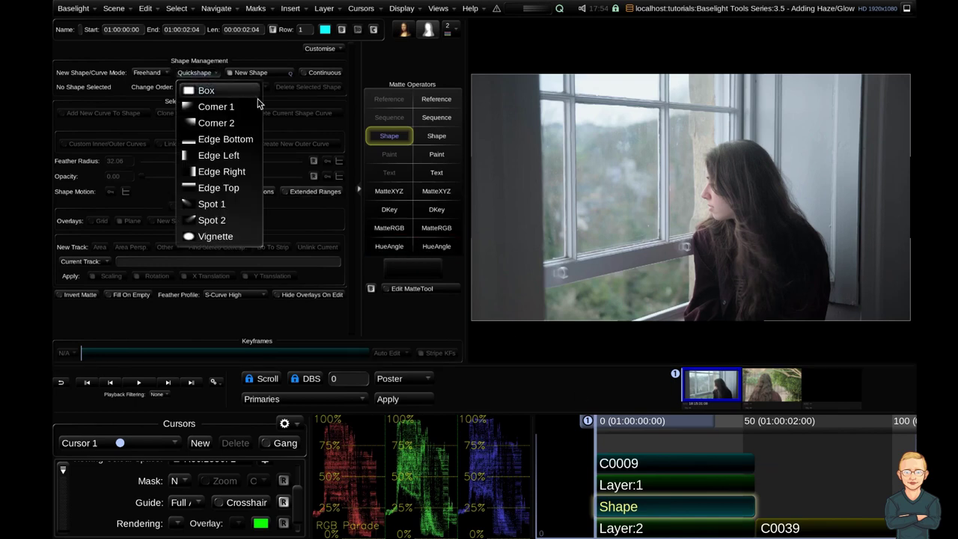
left_click(244, 157)
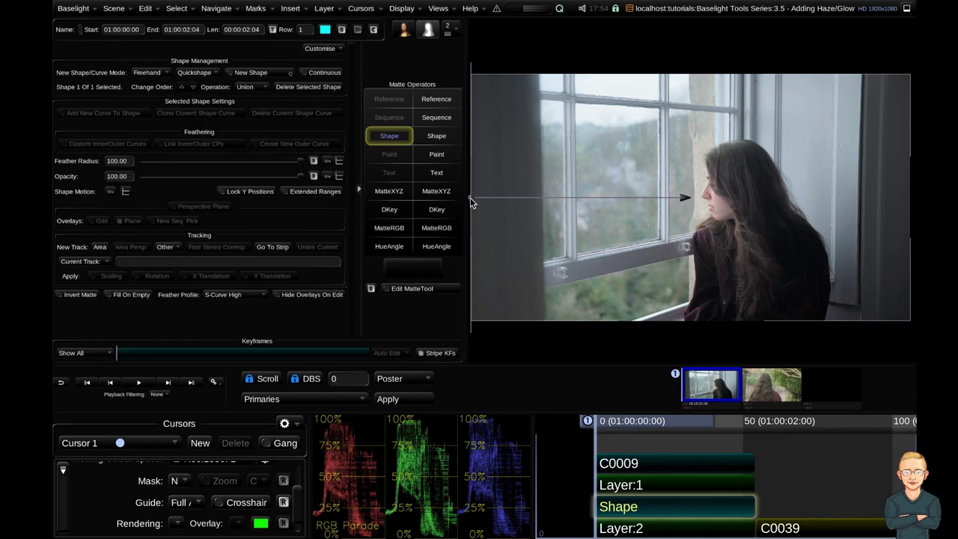
- Check that the Overlays option is enabled in the settings of Cursor 1
scroll(105, 485, "up", 2)
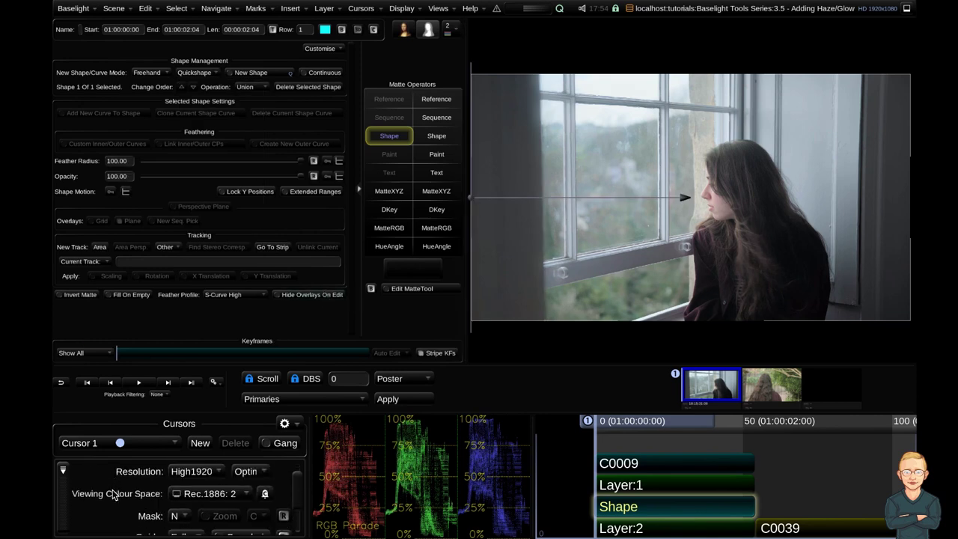
scroll(116, 491, "down", 3)
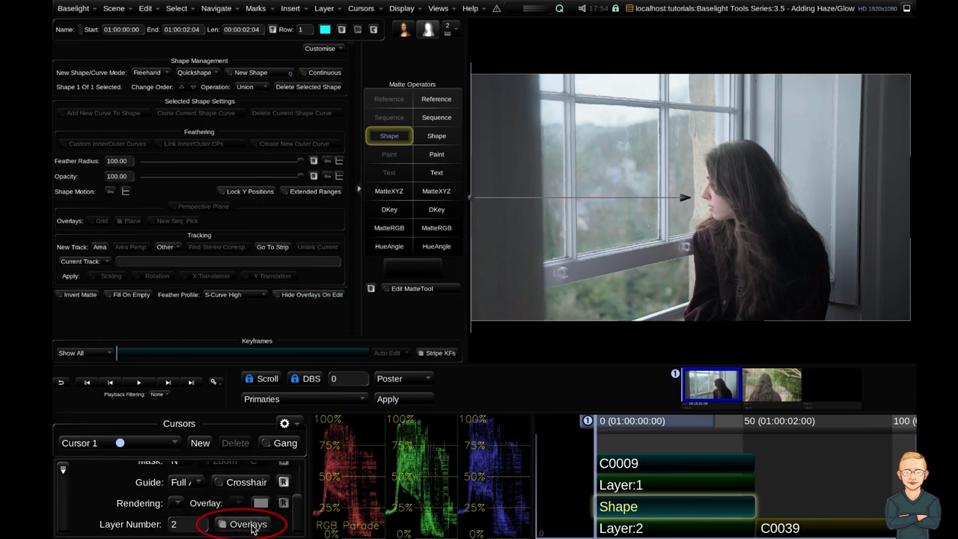
left_click(253, 527)
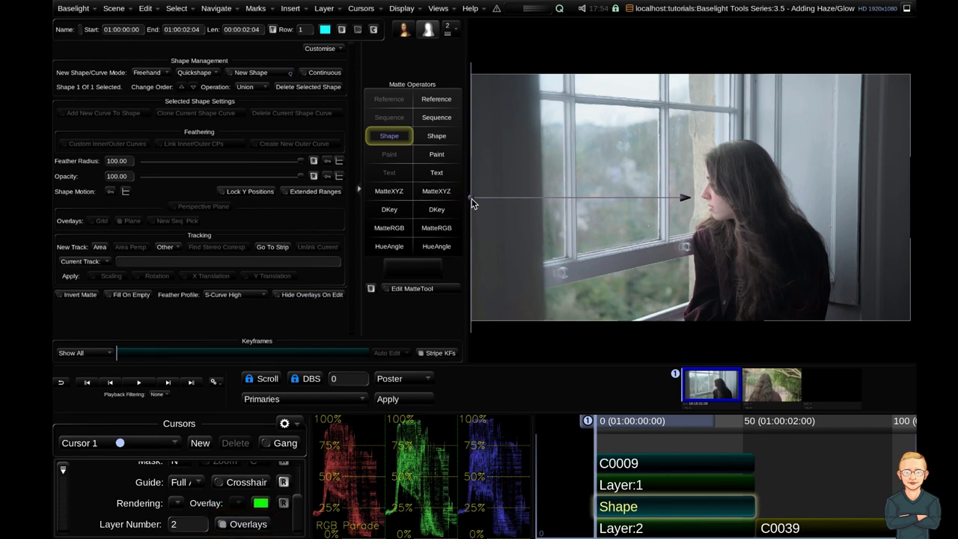
- Move the Edge Left shape to the window's upper-left corner, angled down toward the woman, and widen its feather radius to about 134
left_click_drag(472, 198, 575, 127)
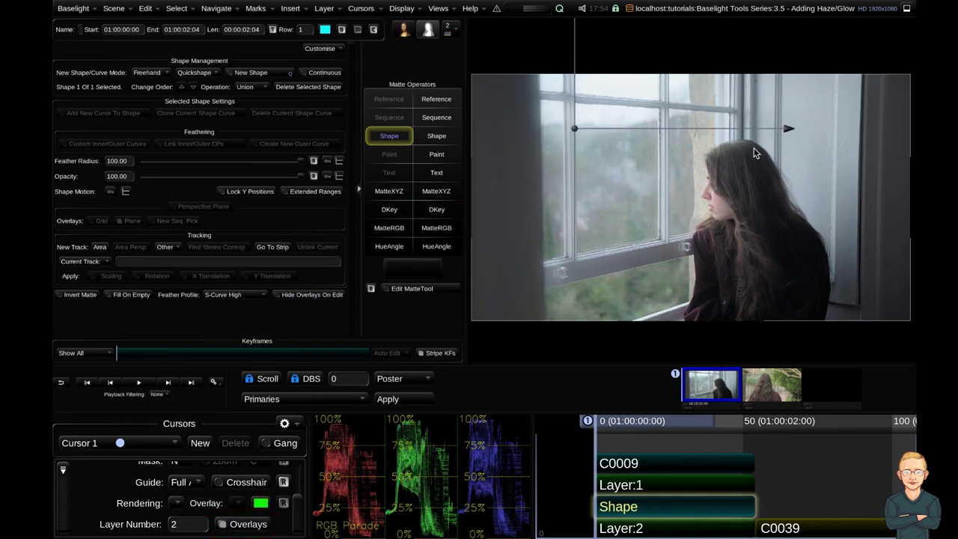
left_click_drag(790, 128, 868, 133)
left_click_drag(576, 215, 524, 193)
left_click_drag(575, 128, 567, 88)
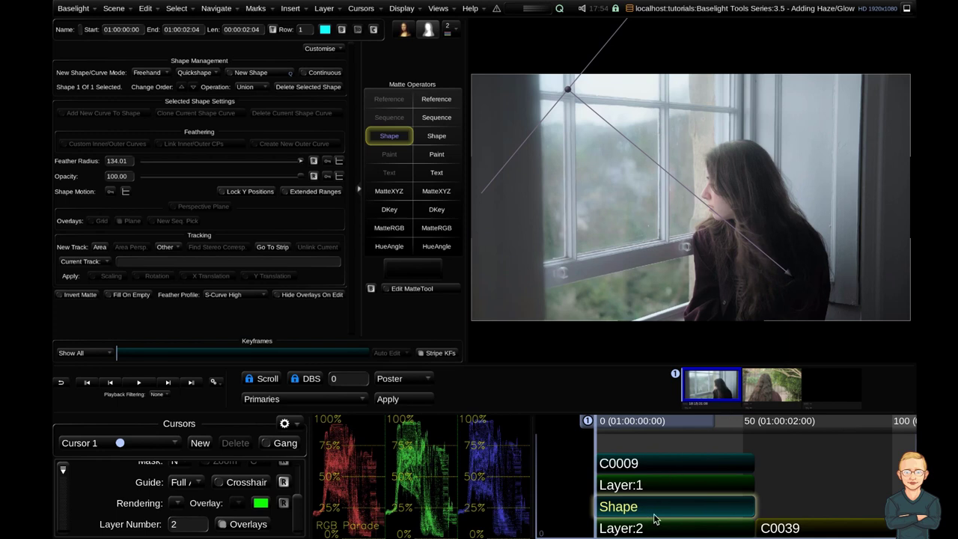
- Compare the shot with and without Layer 2 by repeatedly disabling and re-enabling that layer
left_click(674, 529)
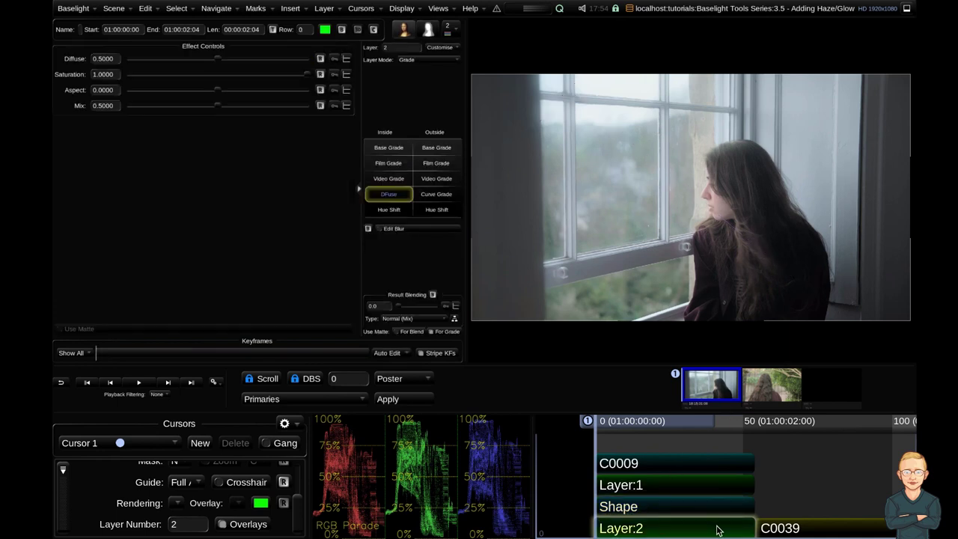
key("b")
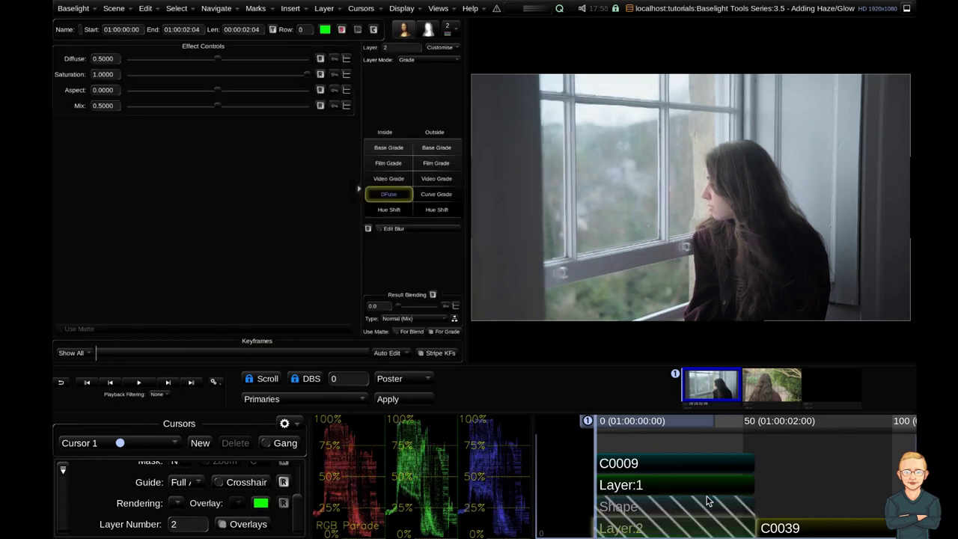
key("ctrl+d")
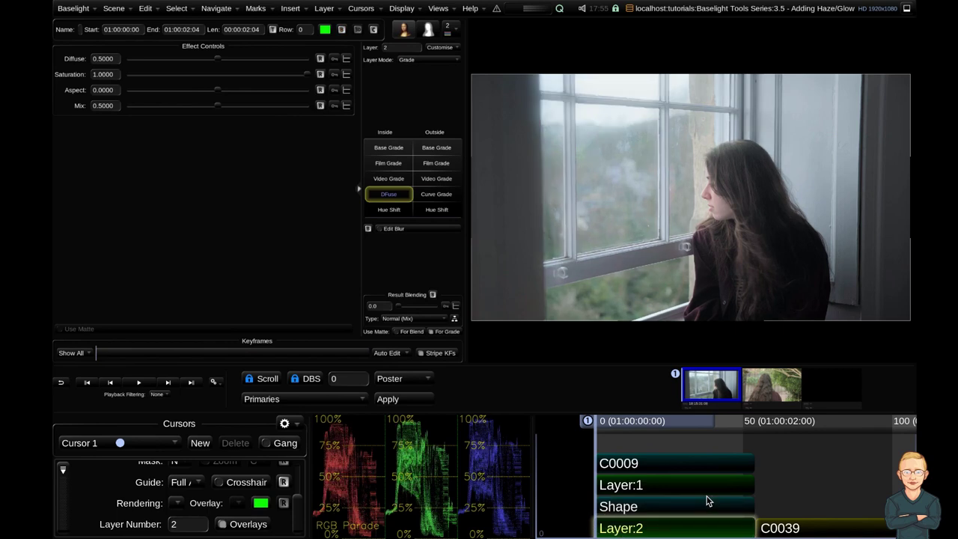
key("ctrl+d")
key("ctrl+d")
key("ctrl+d")
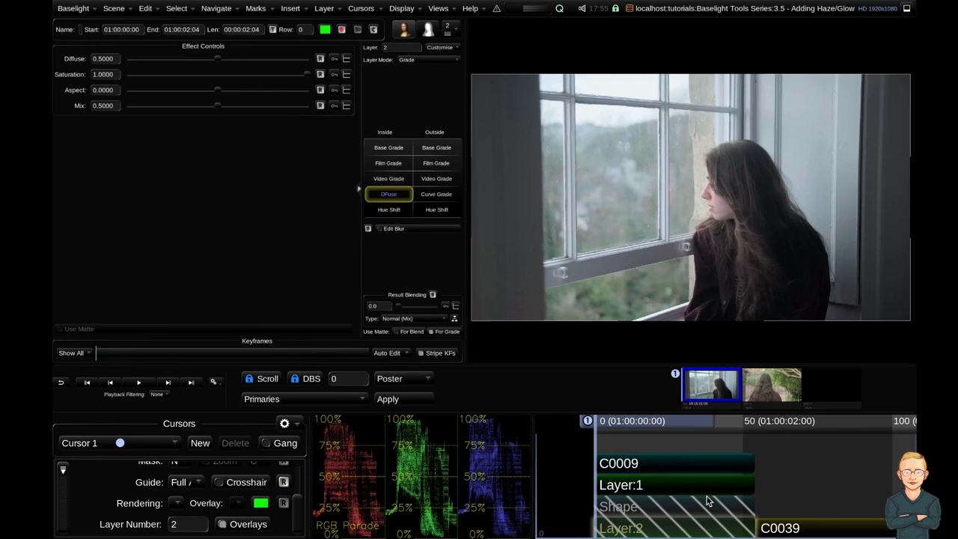
key("ctrl+d")
key("ctrl+d")
key("ctrl+d")
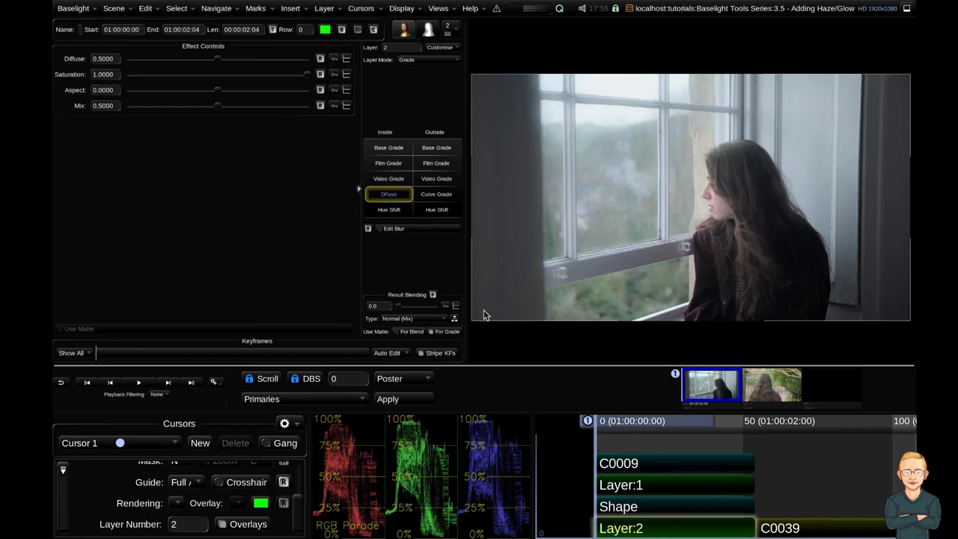
- Lower the DFuse Mix on Layer 2 to about 0.32
left_click_drag(217, 111, 187, 114)
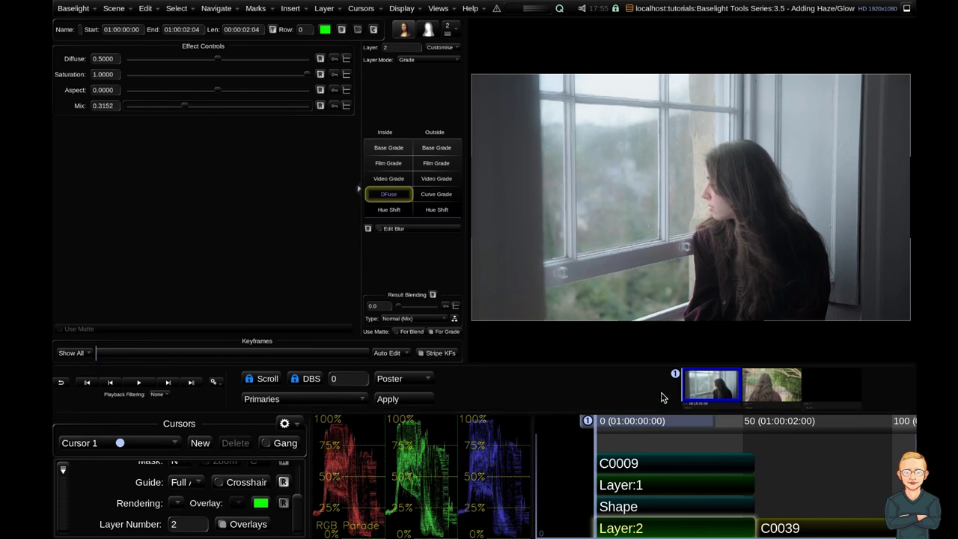
- Raise the Flare slightly and set the Contrast to 1.15 in Layer 1's Base Grade
key("b")
key("ctrl+m")
left_click(655, 485)
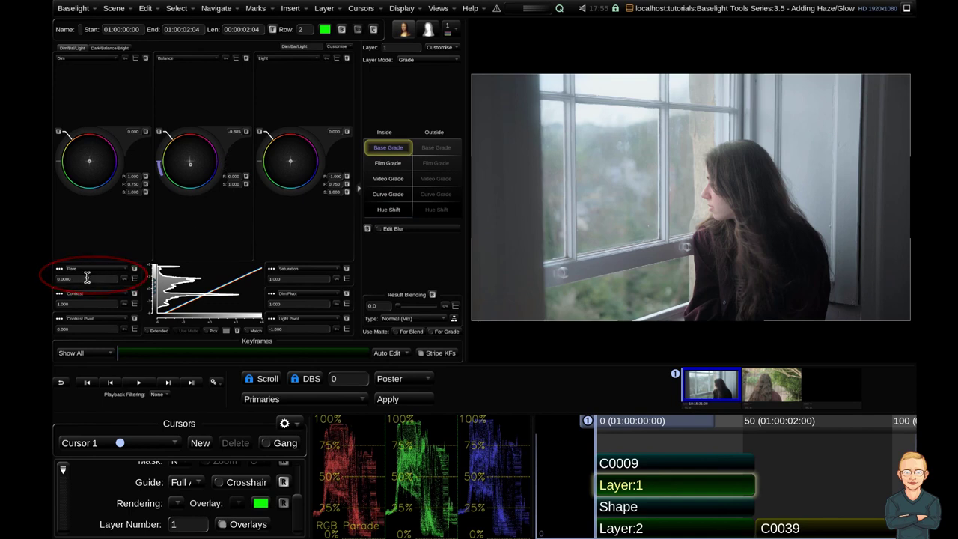
mouse_move(87, 278)
left_mouse_down()
mouse_move(55, 241)
mouse_move(191, 360)
mouse_move(168, 229)
mouse_move(68, 216)
mouse_move(319, 319)
mouse_move(268, 215)
mouse_move(241, 361)
mouse_move(131, 237)
mouse_move(170, 232)
left_mouse_up()
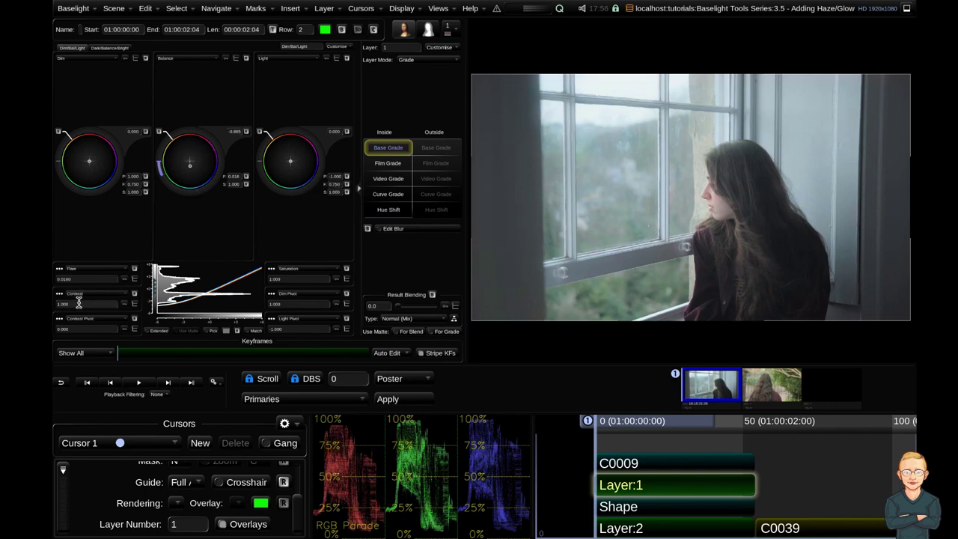
left_click_drag(77, 304, 116, 307)
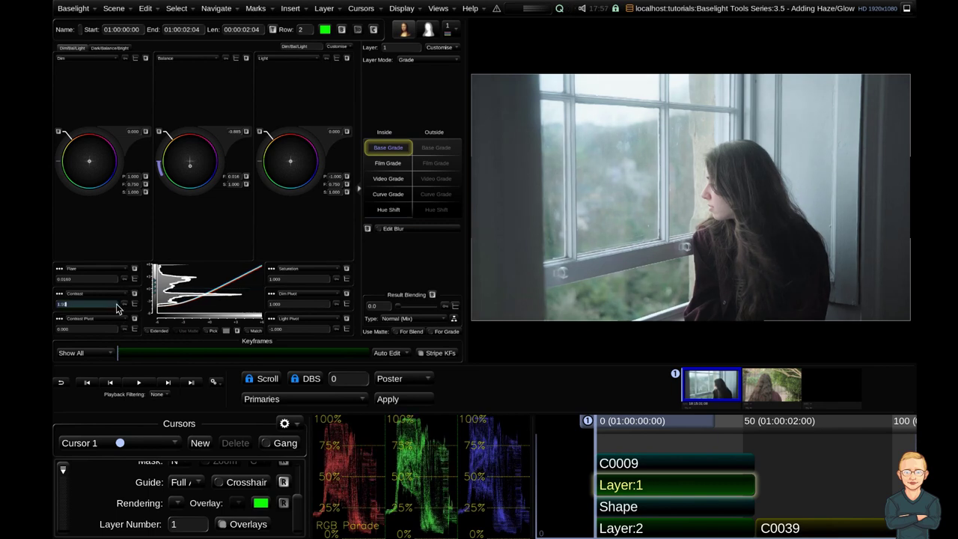
key("Return")
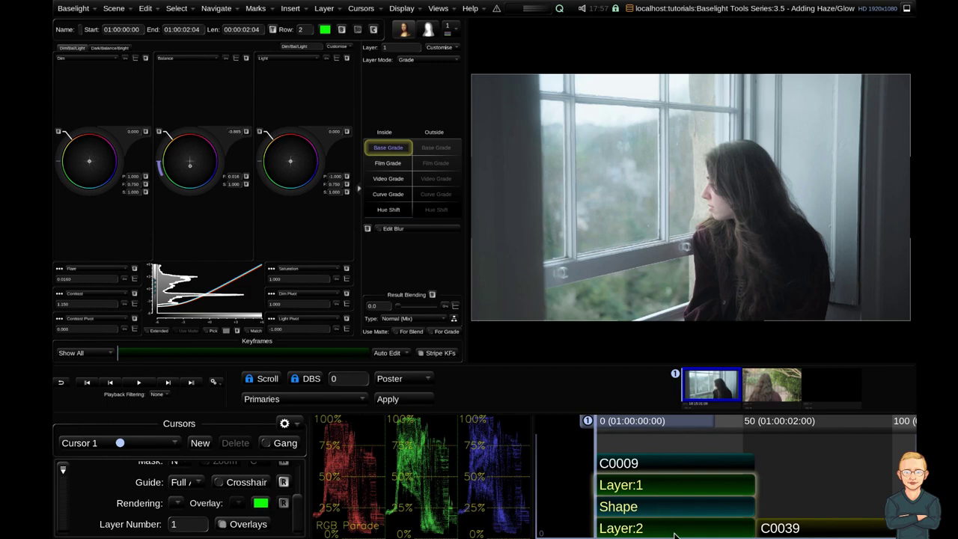
- Compare the shot with and without the selected Layer 1, Shape and Layer 2 strips
key("p")
key("p")
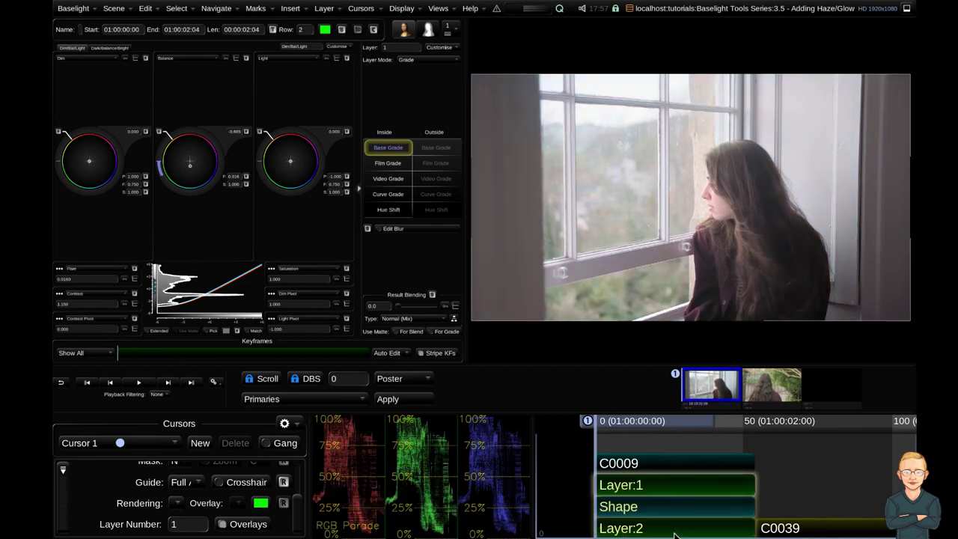
- Add a new grade layer after Layer 2 and give it a Vignette quickshape
left_click(671, 532)
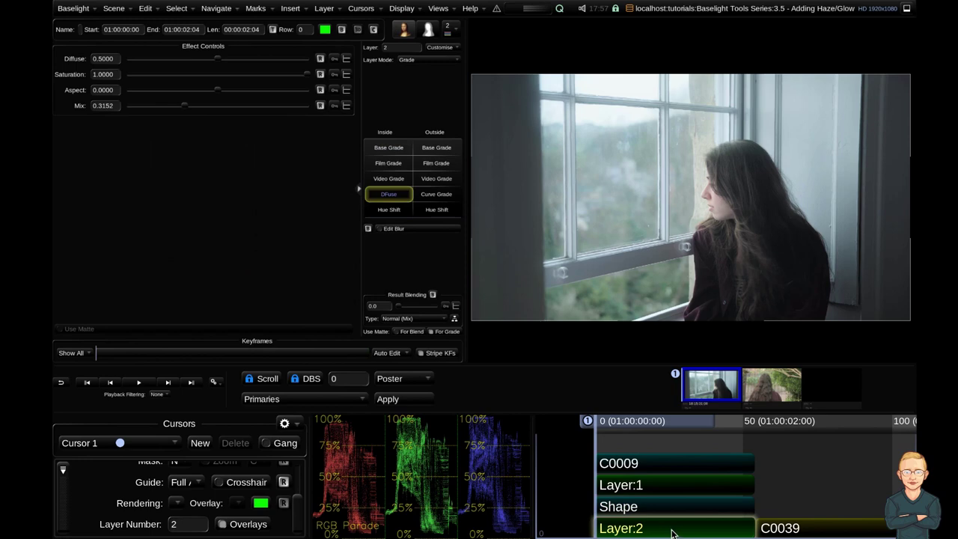
key("p")
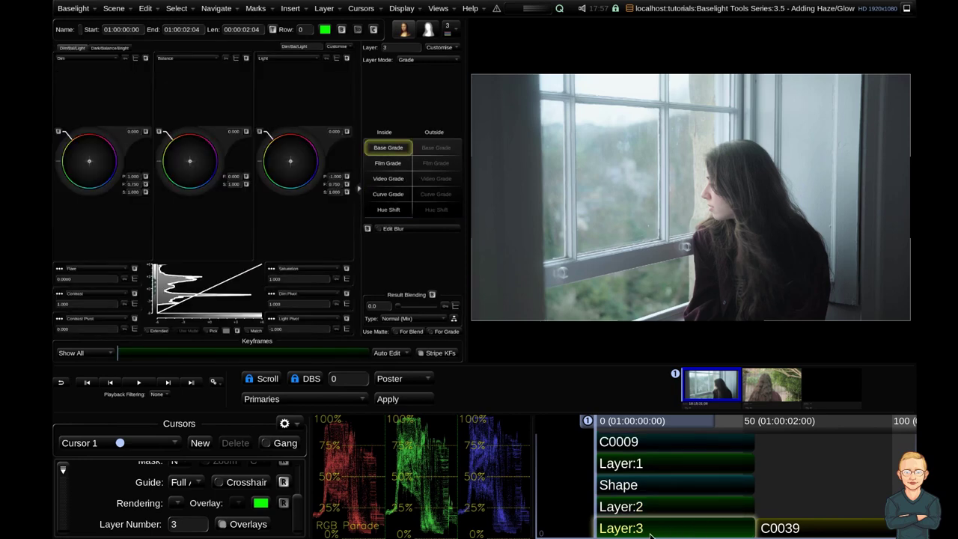
key("s")
left_click(194, 73)
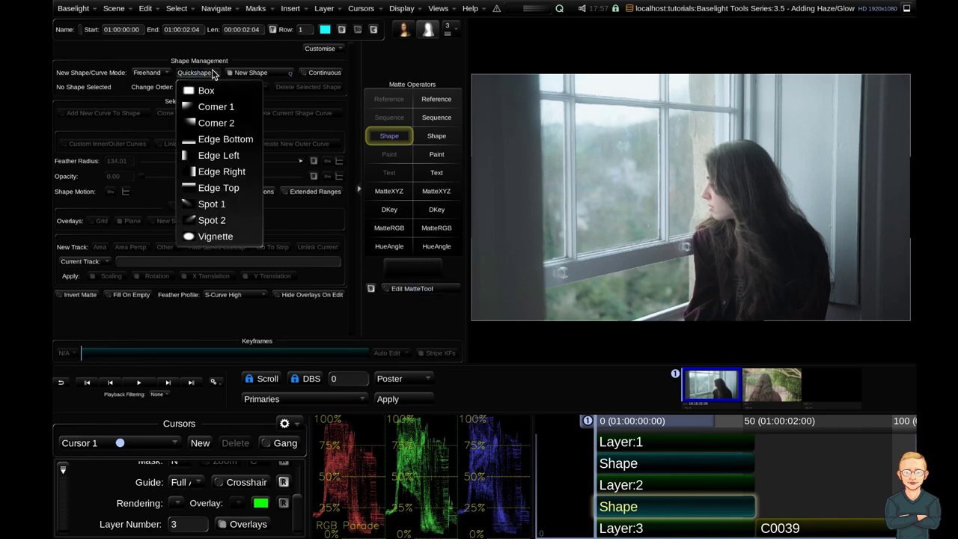
left_click(216, 236)
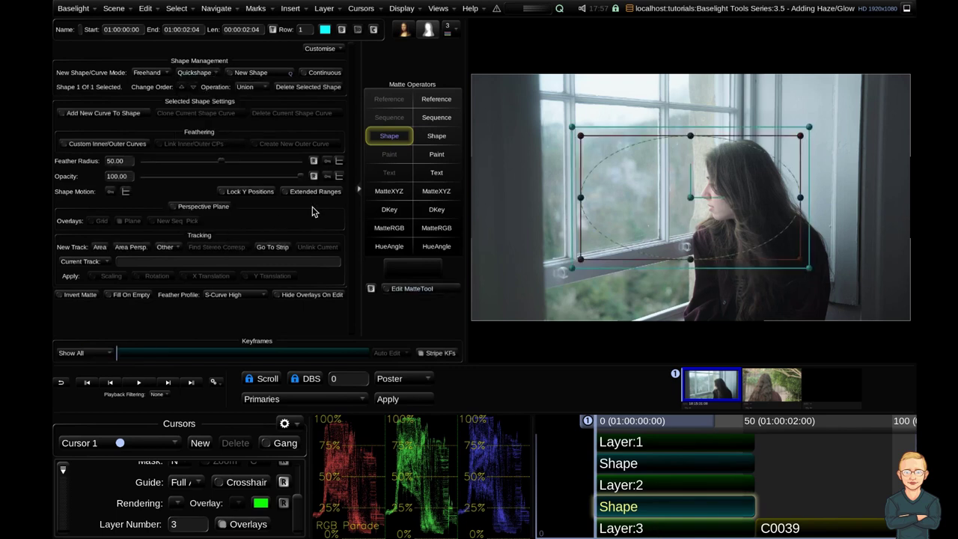
- Show the vignette's matte overlay and add a MatteTool with its Gaussian blur radius set to about 306
key("m")
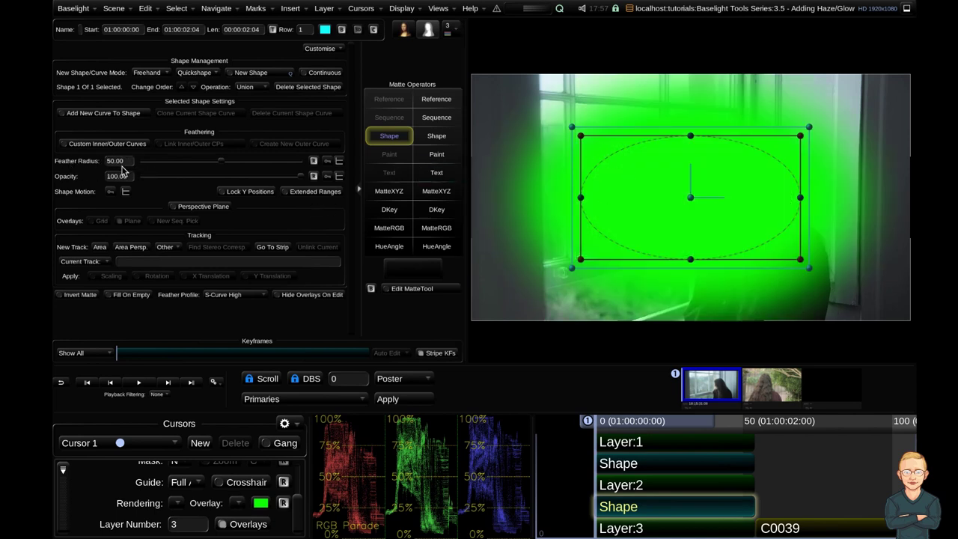
left_click(430, 291)
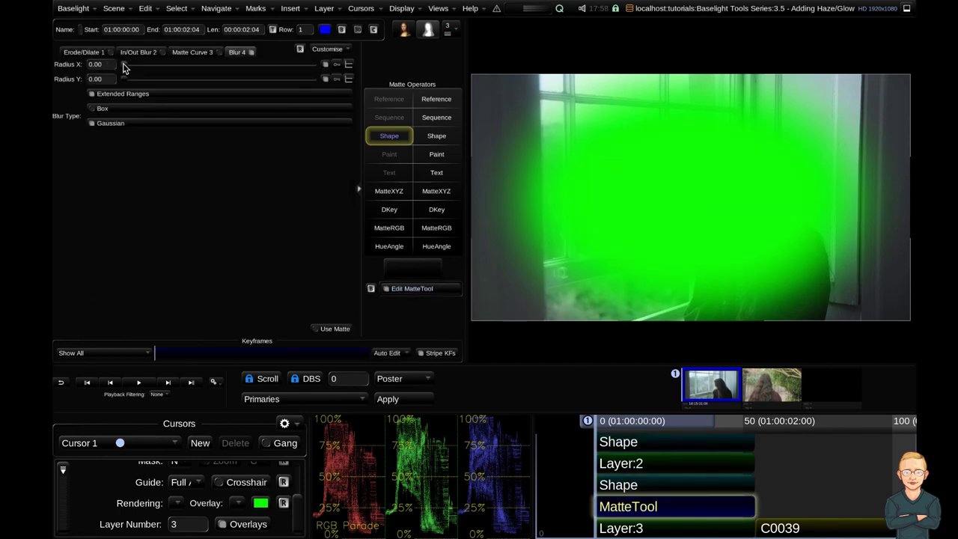
left_click_drag(123, 65, 242, 77)
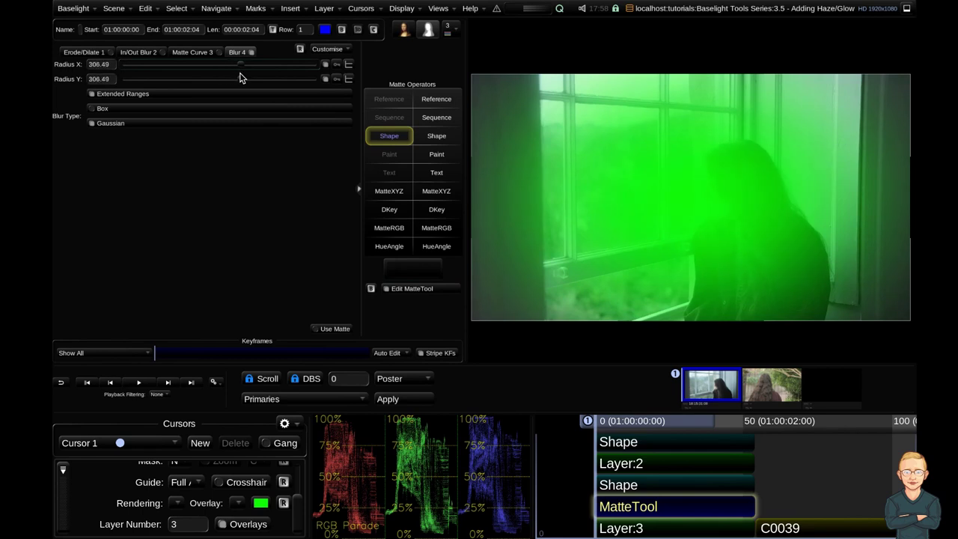
- Reshape the vignette by extending it up to the top of the frame and down over the window, and pulling its right edge inward over the woman
left_click(696, 488)
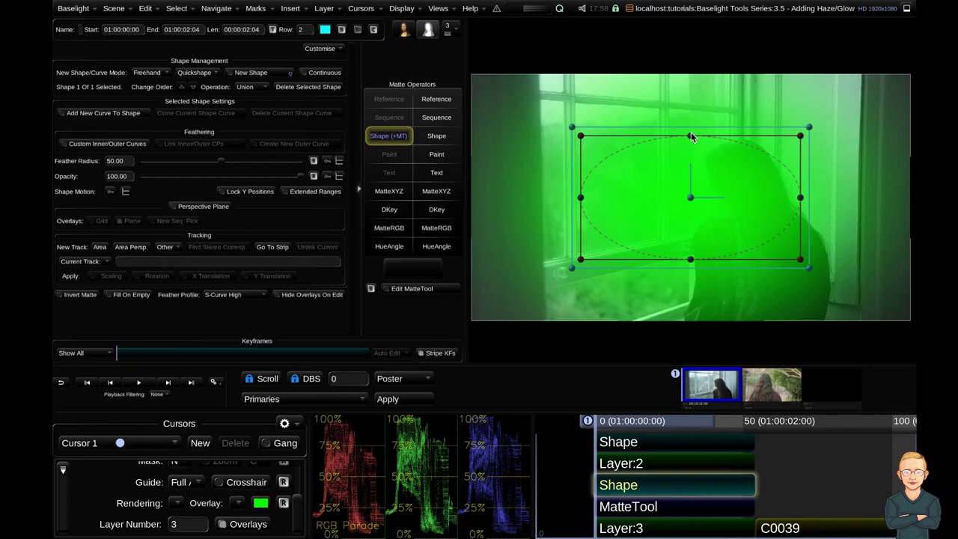
left_click_drag(691, 132, 692, 76)
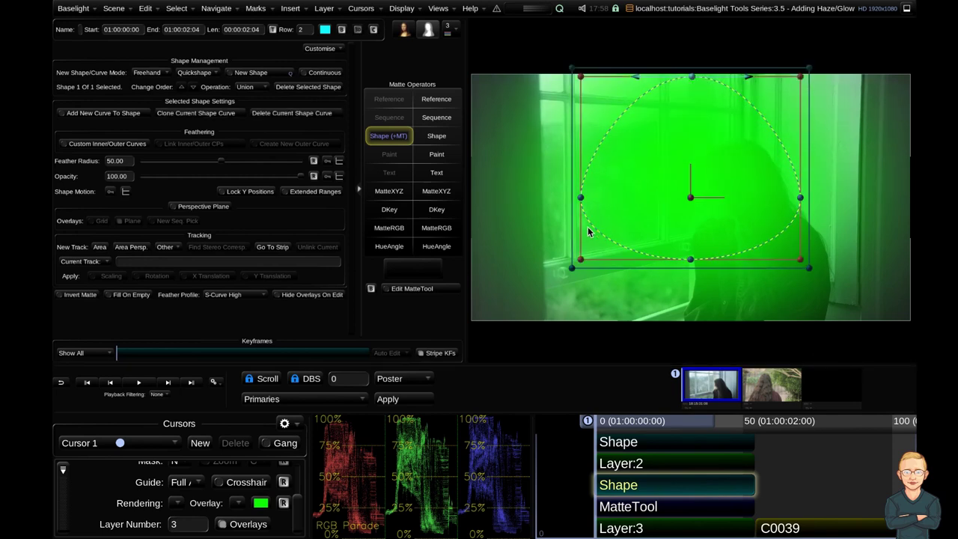
left_click_drag(581, 197, 567, 183)
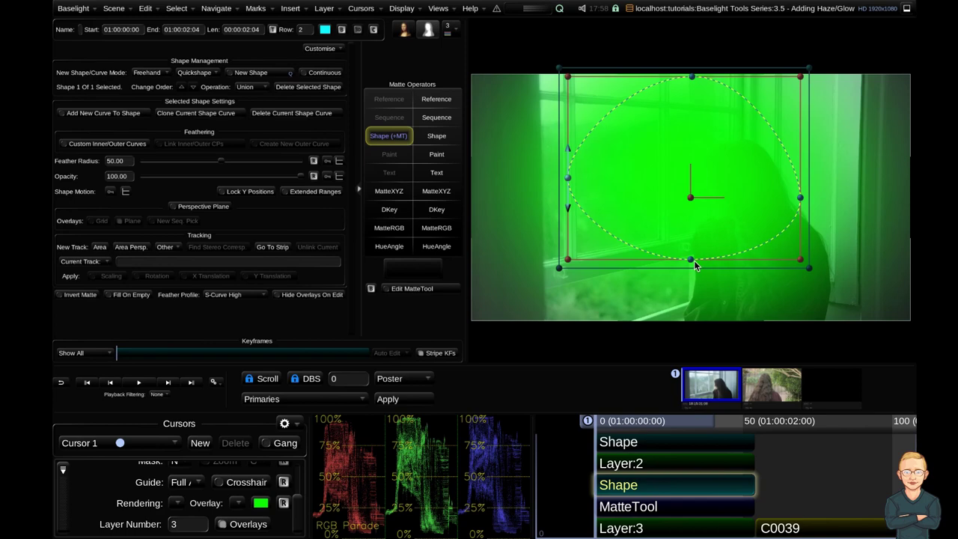
left_click_drag(694, 265, 645, 293)
left_click_drag(801, 198, 757, 192)
- Darken the area outside the vignette by lowering Layer 3's outside Base Grade Balance exposure to about -0.9, and compare the result
left_click(626, 528)
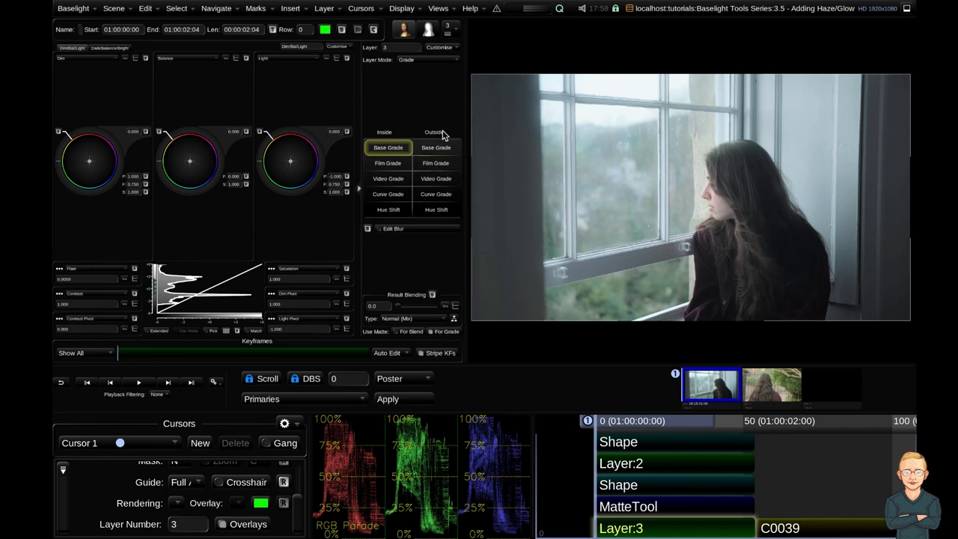
left_click(449, 149)
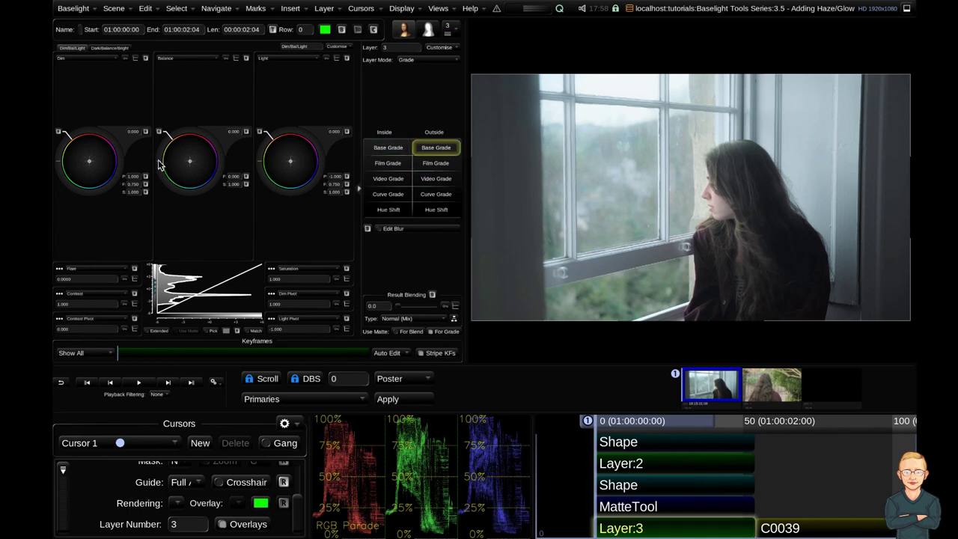
left_click_drag(159, 161, 228, 181)
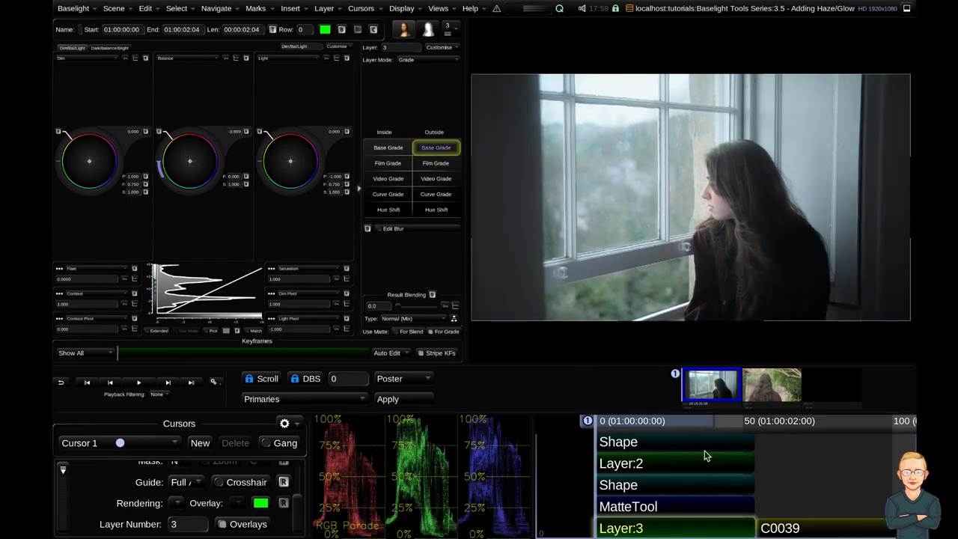
key("d")
key("d")
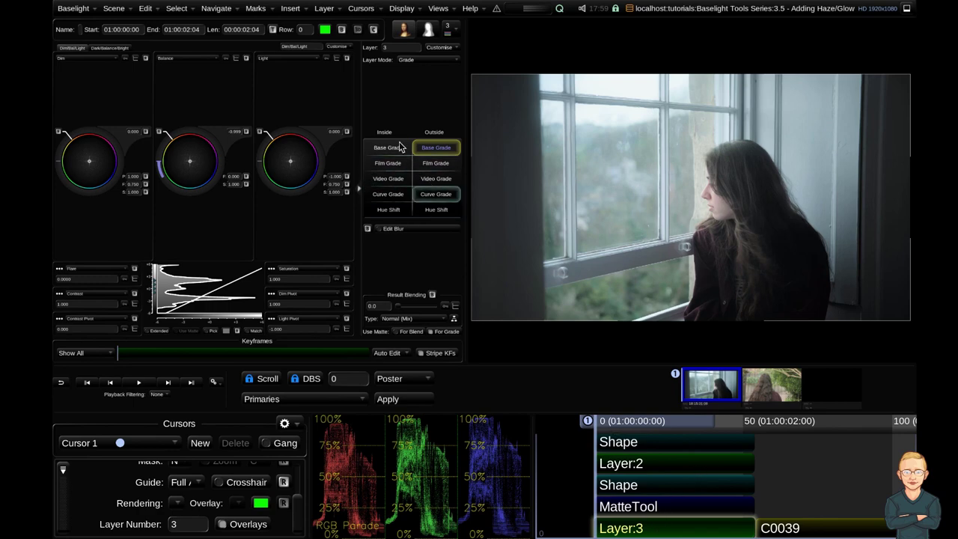
- Insert an Add Grain layer after Layer 3 and raise its grain Intensity to 10.0
left_click(287, 10)
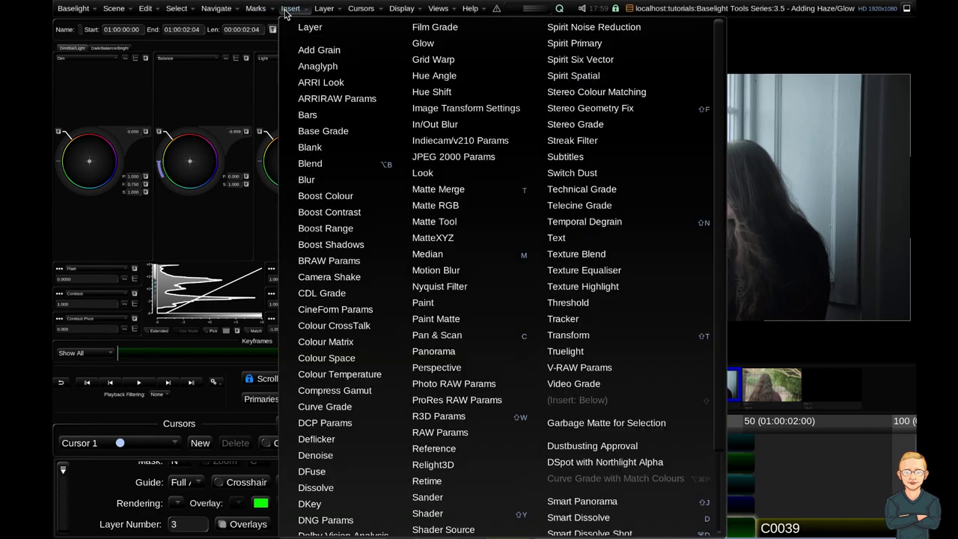
left_click(336, 51)
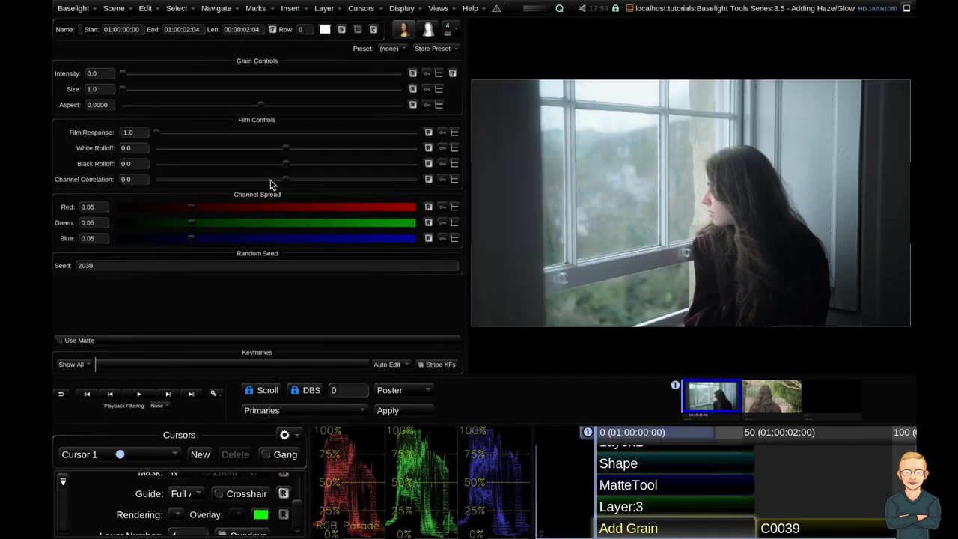
scroll(716, 170, "up", 5)
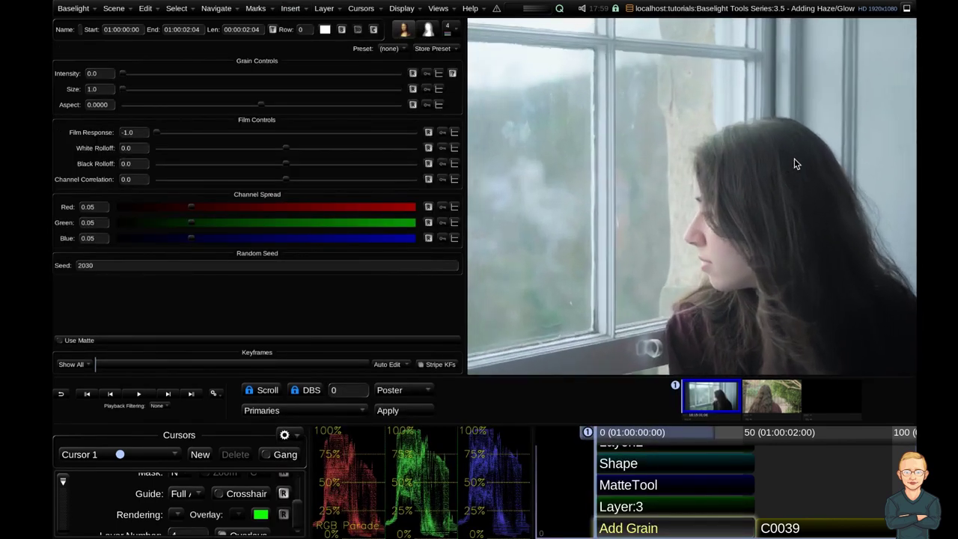
left_click_drag(764, 182, 771, 169)
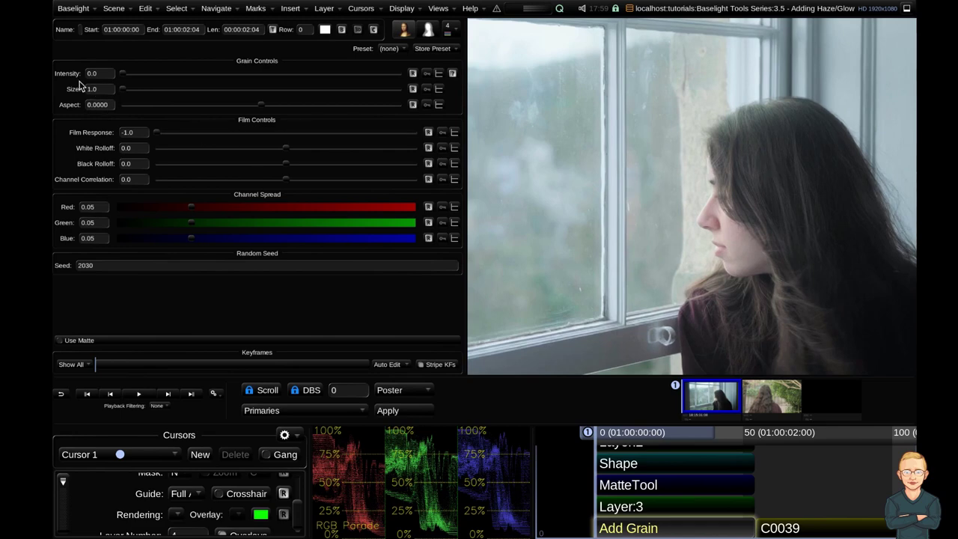
left_click_drag(124, 77, 437, 75)
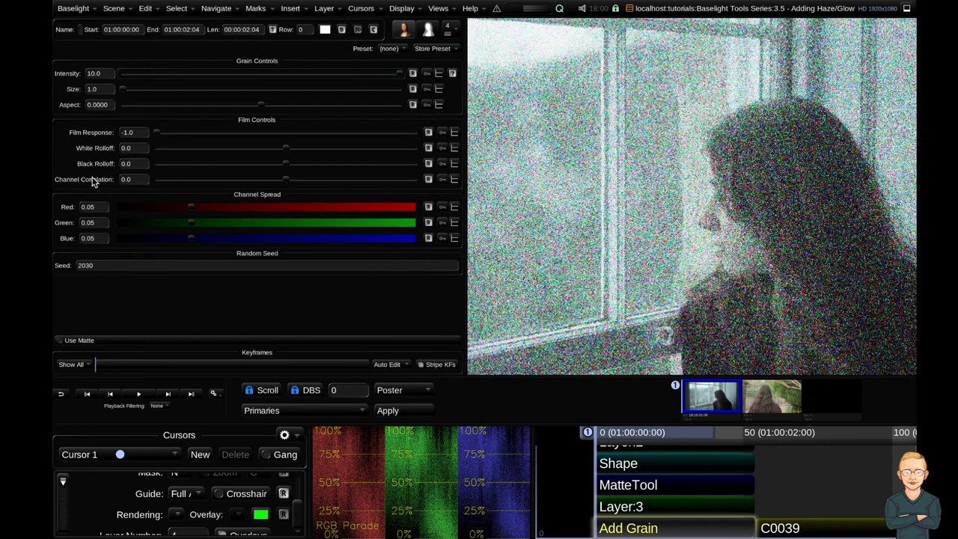
- Set the grain's Channel Correlation to 1.0 and try larger grain sizes before returning the Size to 1.0
left_click_drag(285, 181, 491, 178)
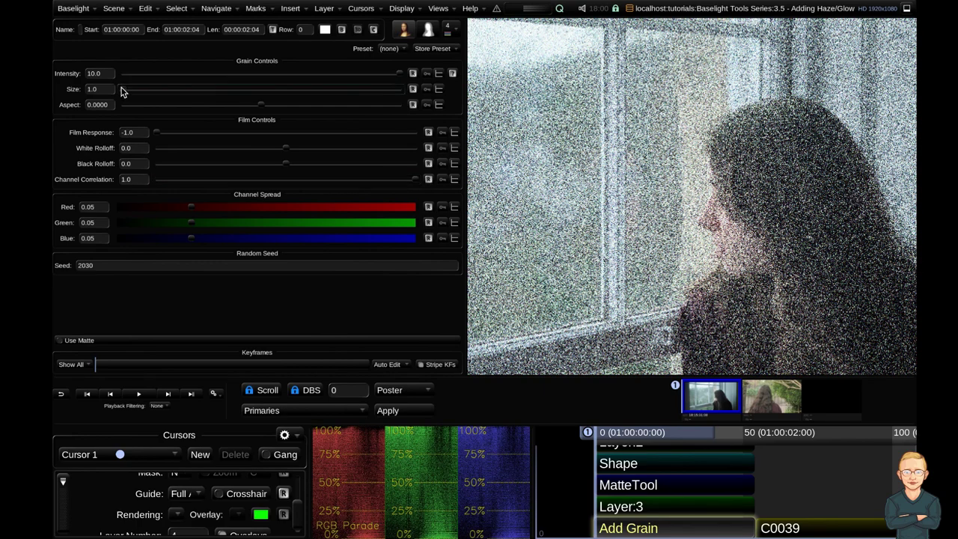
left_click_drag(198, 98, 367, 98)
left_click_drag(504, 95, 67, 90)
- Lower the grain Intensity to 0.4 and inspect the grain up close around the woman's face
left_click_drag(394, 74, 137, 80)
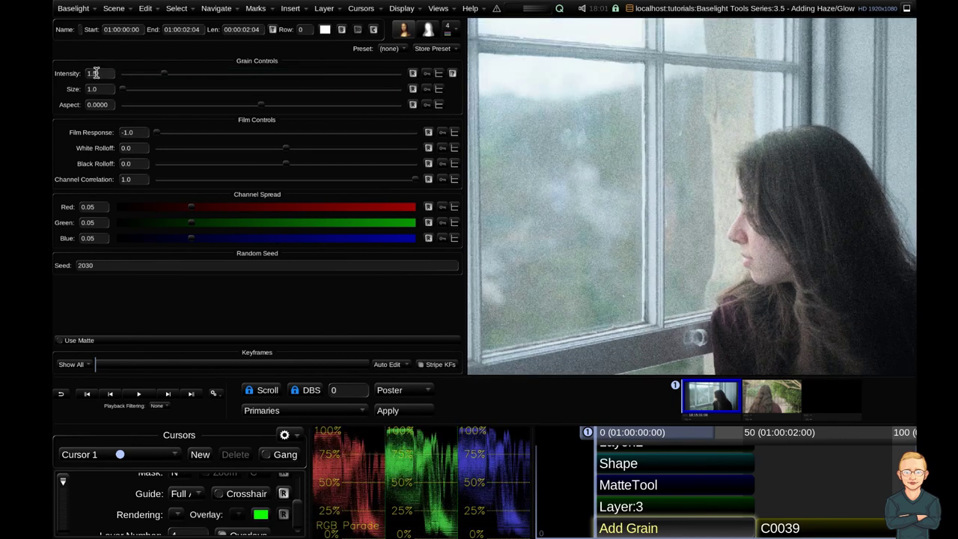
double_click(96, 73)
key("Return")
scroll(707, 218, "up", 3)
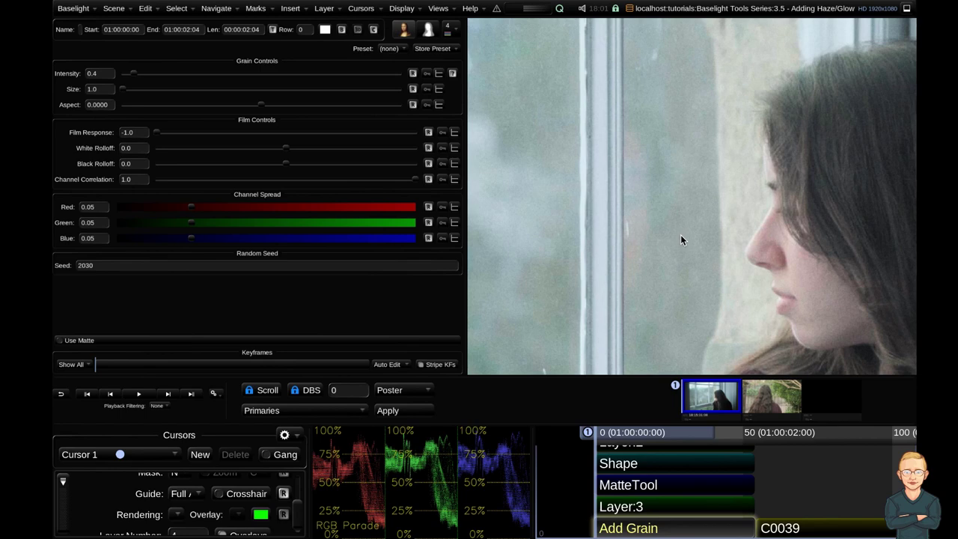
- Compare the full frame with and without the stack of layers from Layer 1 to Add Grain
key("Home")
left_click(683, 463)
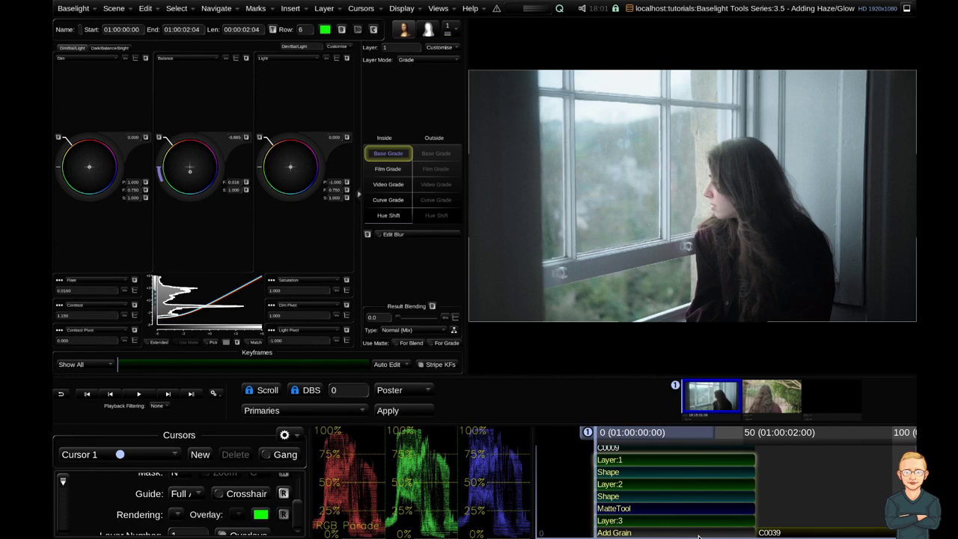
key("b")
key("ctrl+g")
scroll(735, 491, "down", 1)
left_click(778, 483)
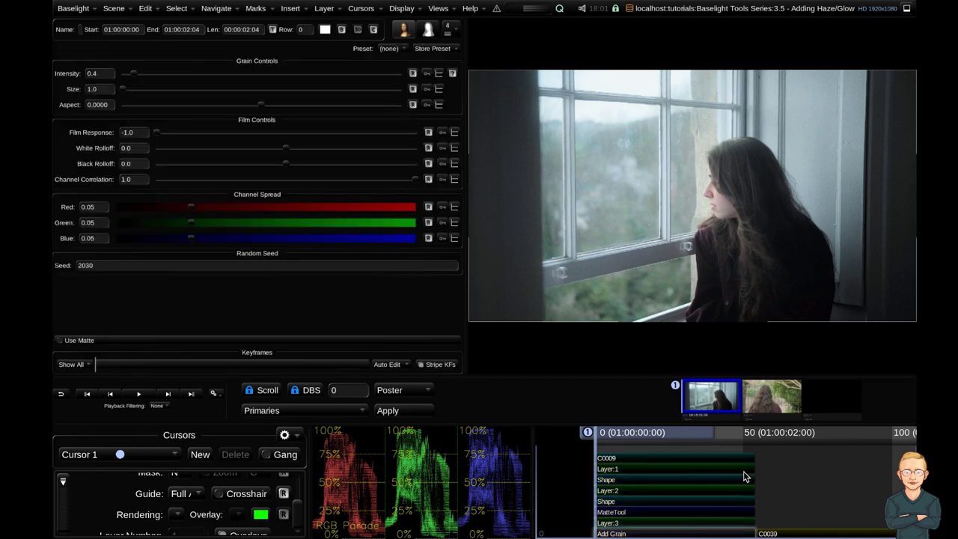
- Add a new Layer 2 with a Video Grade after Layer 1 and show its Lift as separate RGB sliders
left_click(660, 470)
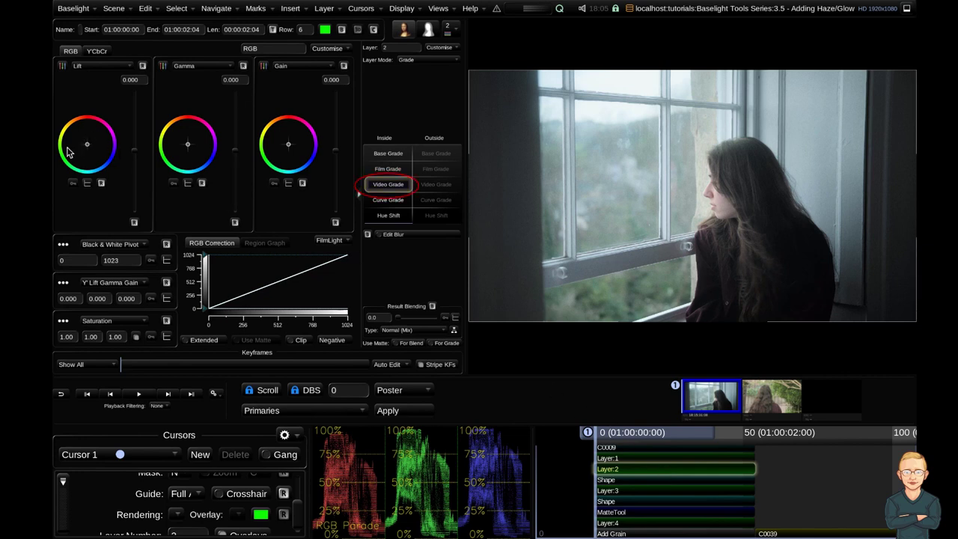
left_click(62, 67)
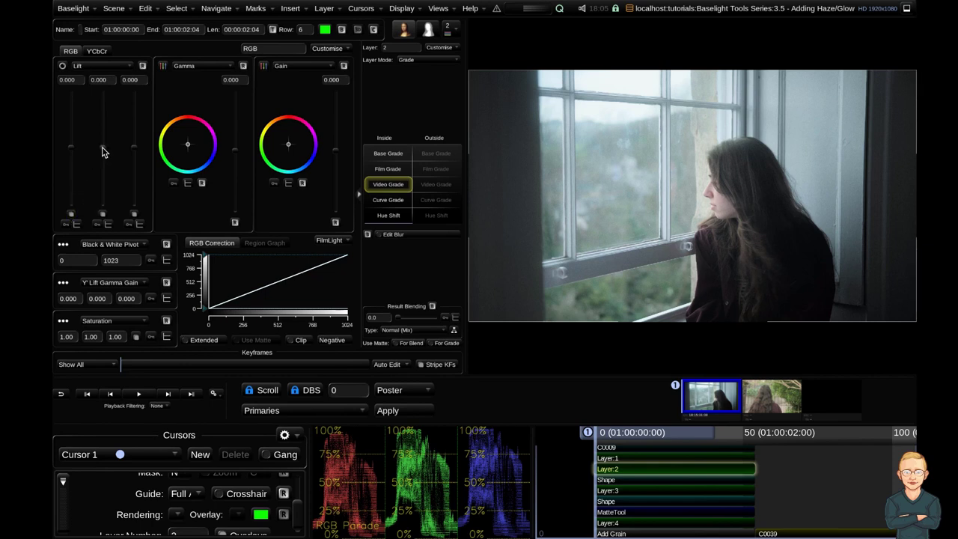
- Try raising the Lift of all channels together to 0.084 and adjusting the channels individually, resetting the Lift after each trial
left_click_drag(105, 152, 103, 142)
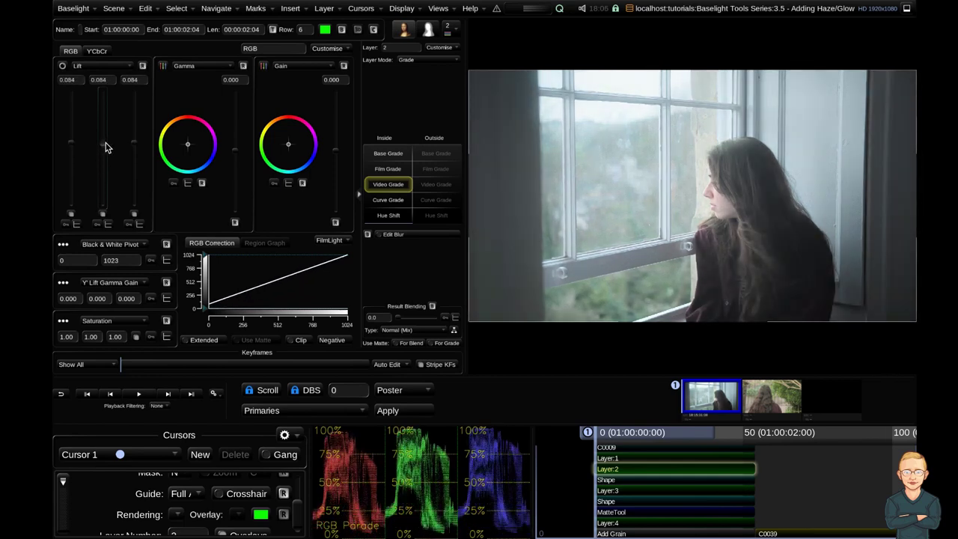
left_click(142, 66)
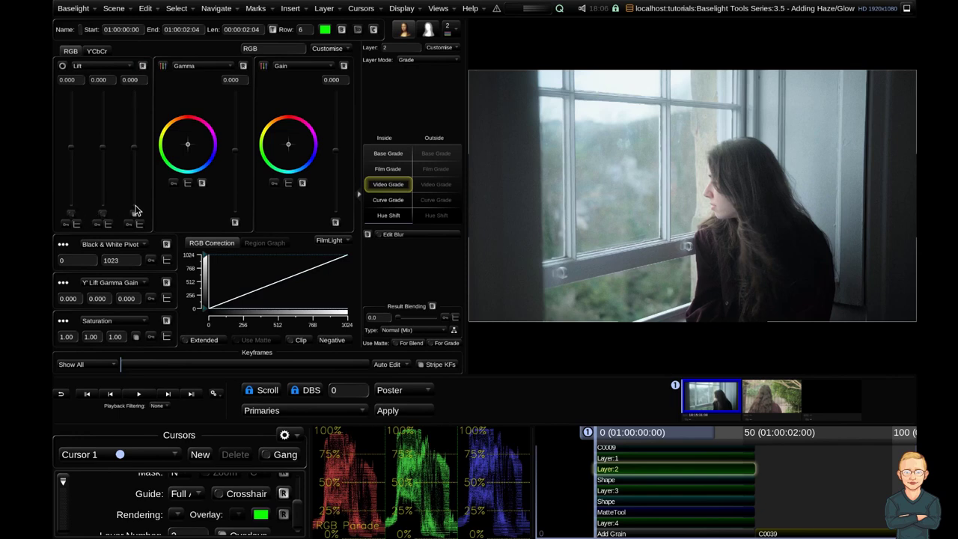
left_click_drag(73, 152, 137, 160)
key("ctrl+z")
left_click(142, 66)
left_click(143, 66)
- Raise the green Lift to 0.036 and the blue Lift to 0.012, and show the Gamma as separate RGB sliders
left_click_drag(103, 148, 137, 149)
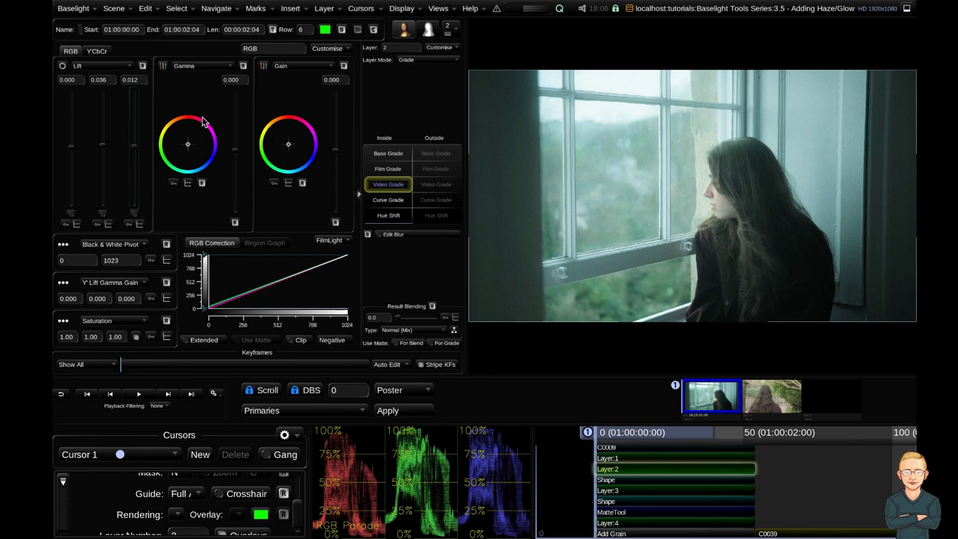
left_click(163, 66)
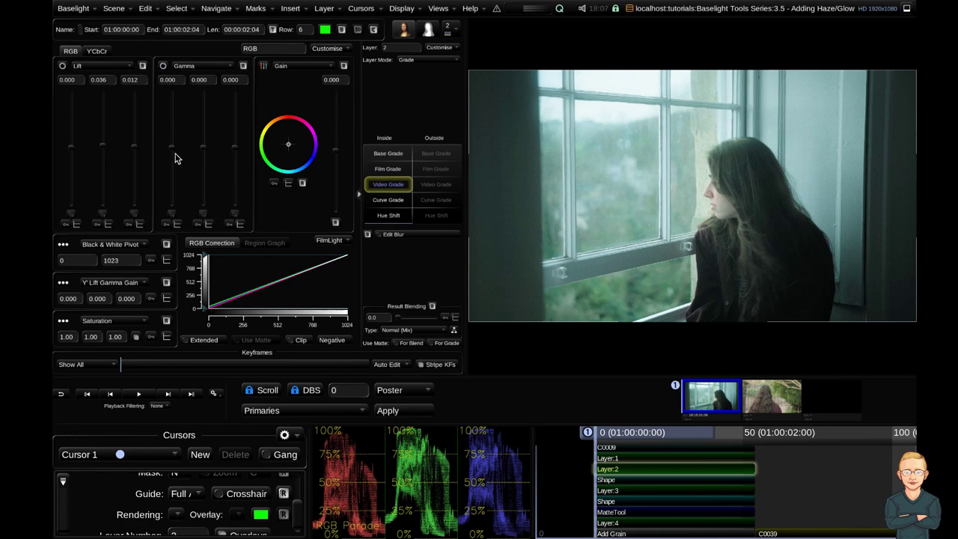
- Raise the red Gamma of Layer 2's Video Grade to 0.036 and review the Base Grade settings of Layer 1
left_click_drag(172, 147, 171, 144)
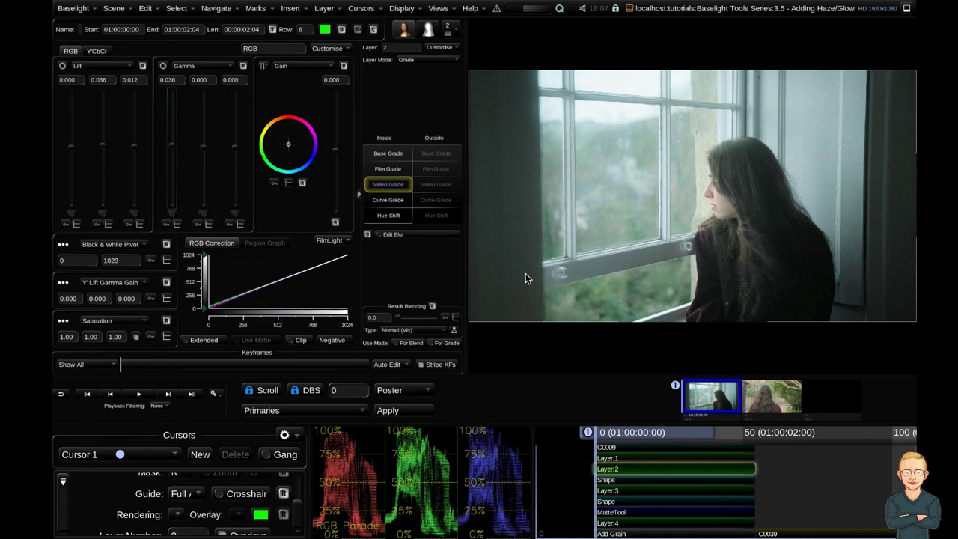
left_click(728, 470)
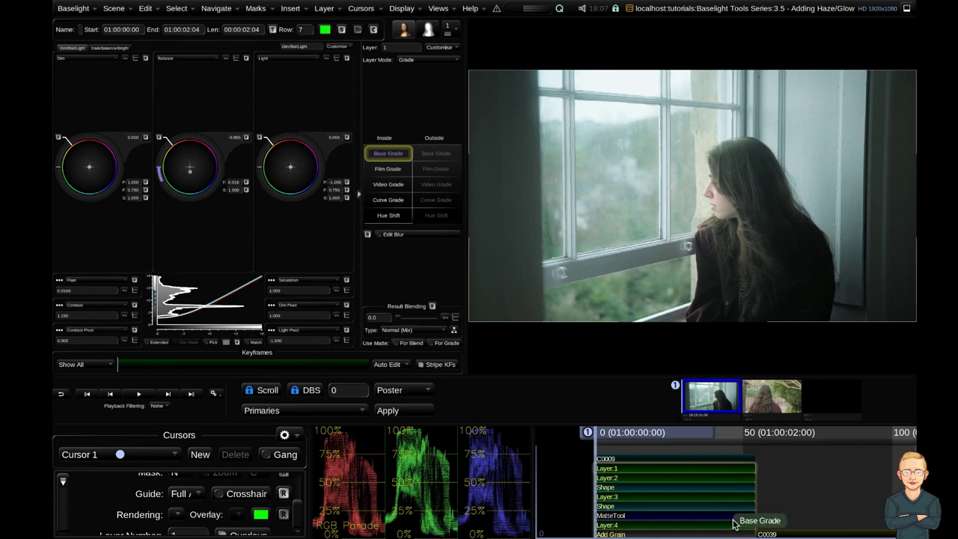
key("b")
key("ctrl+d")
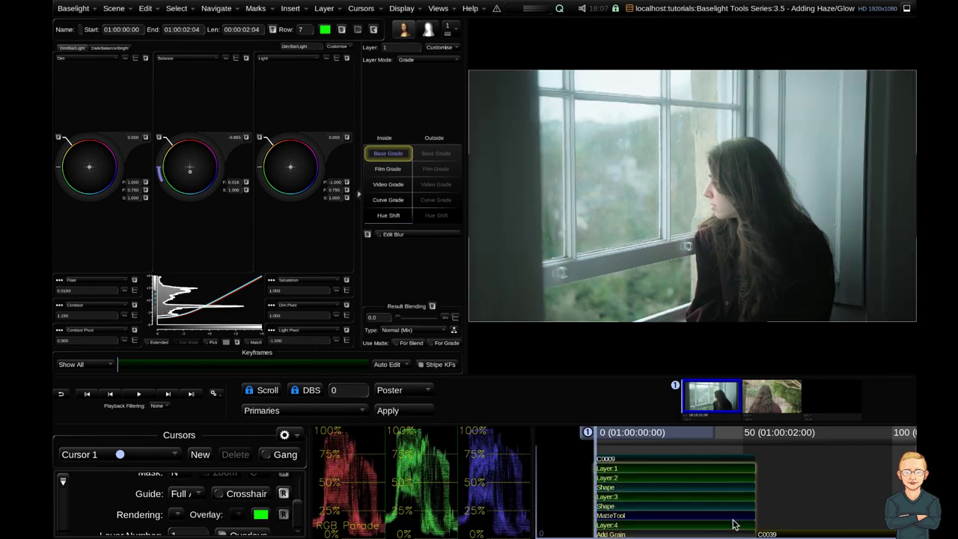
left_click(776, 495)
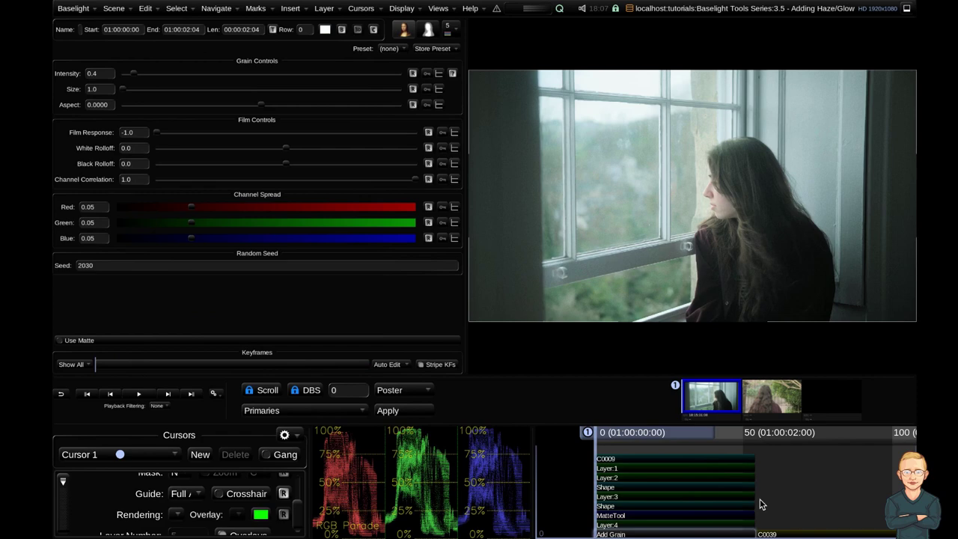
- Disable the Video Grade in Layer 2 and shift the Balance of Layer 1's Base Grade towards a warmer tone
left_click(698, 477)
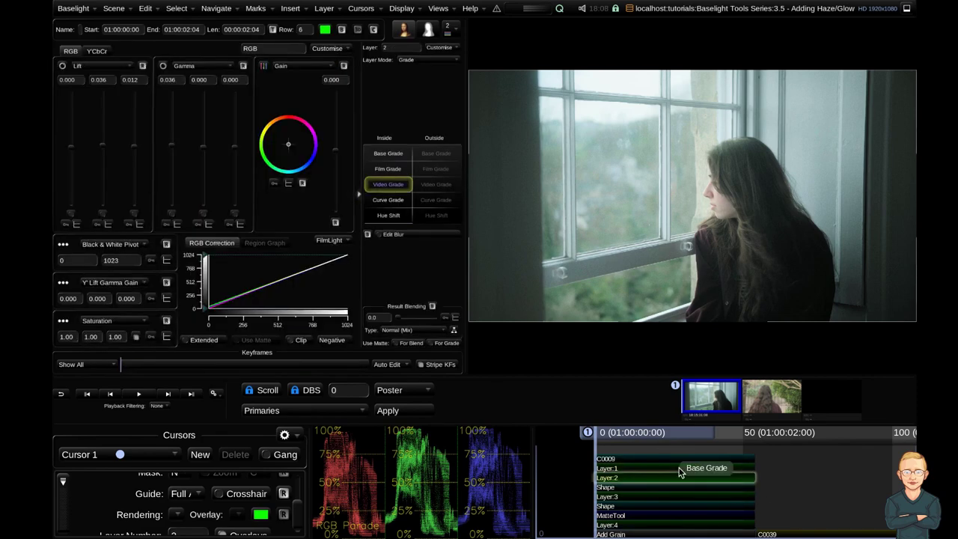
key("ctrl+d")
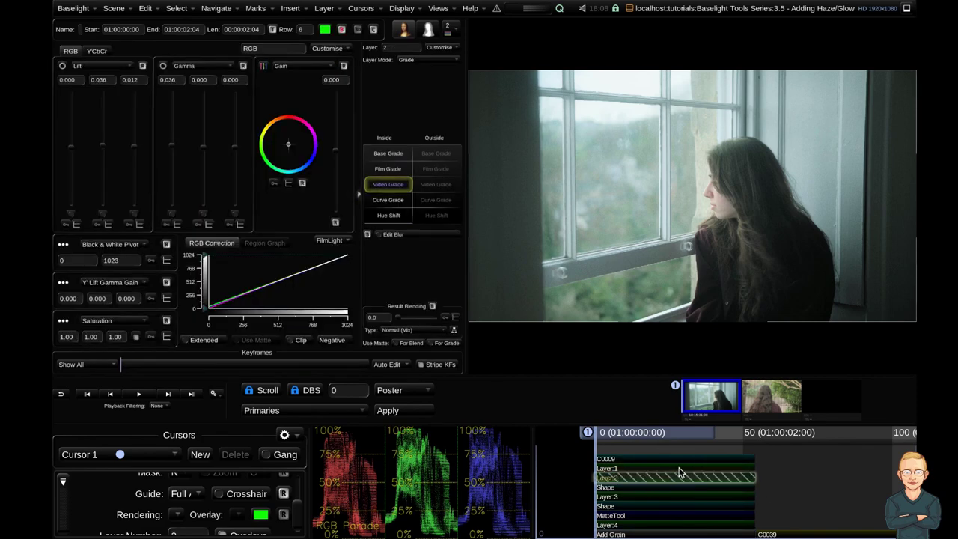
left_click(677, 468)
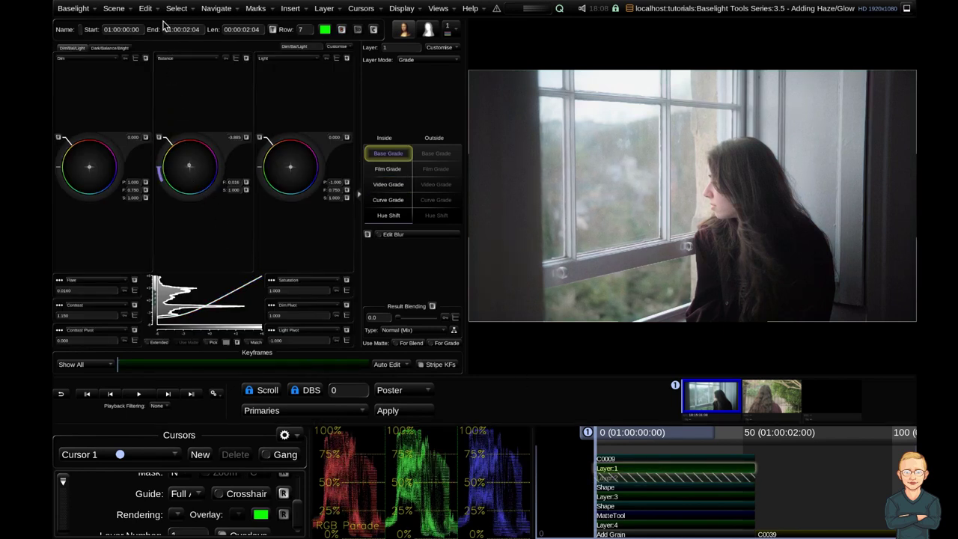
left_click_drag(163, 25, 778, 453)
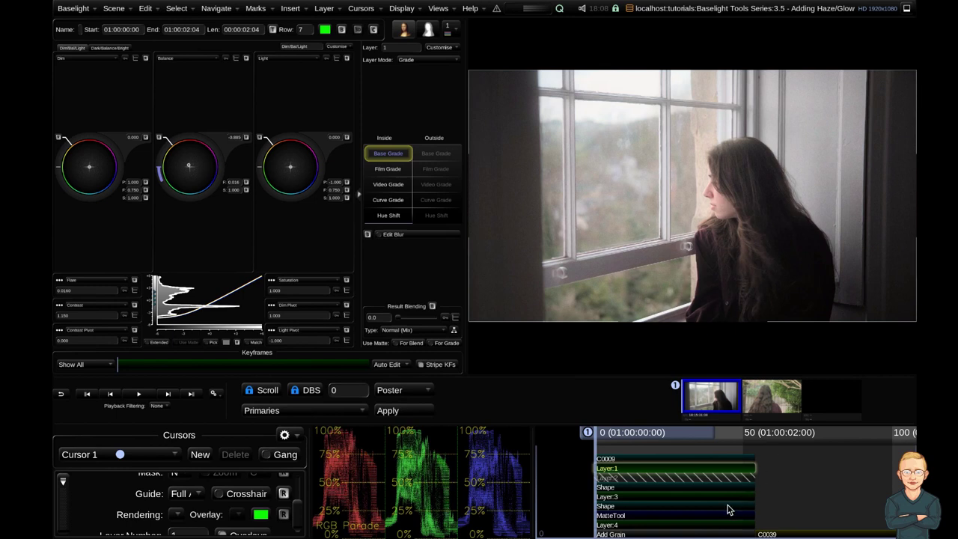